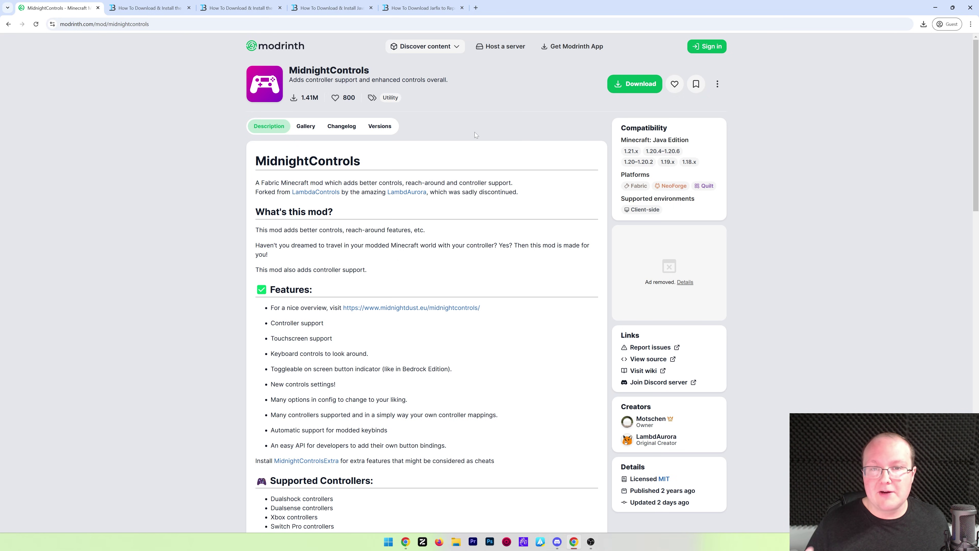
- Look through the MidnightControls mod page's description, features and supported controllers
{"action": "scroll", "coordinate": [475, 134], "scroll_direction": "down", "scroll_amount": 3}
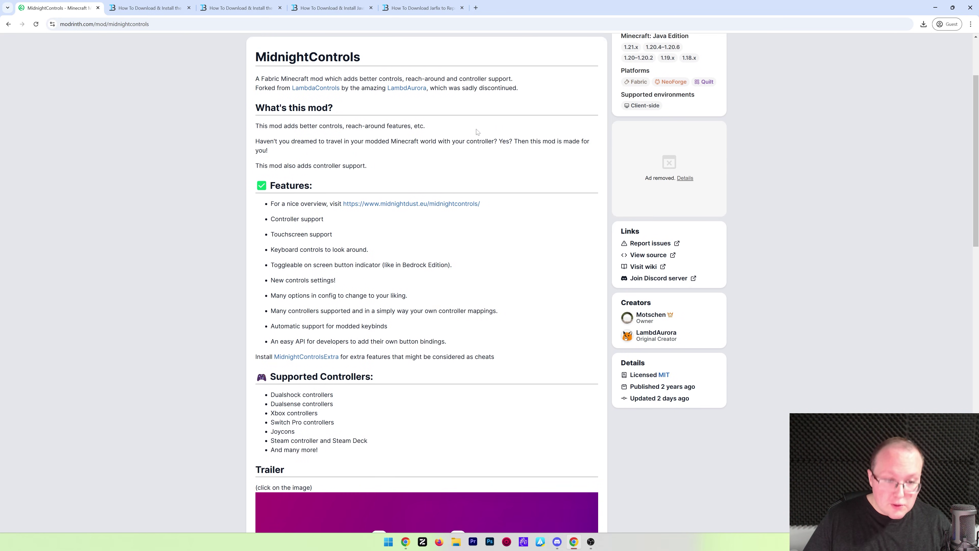
{"action": "scroll", "coordinate": [477, 132], "scroll_direction": "down", "scroll_amount": 3}
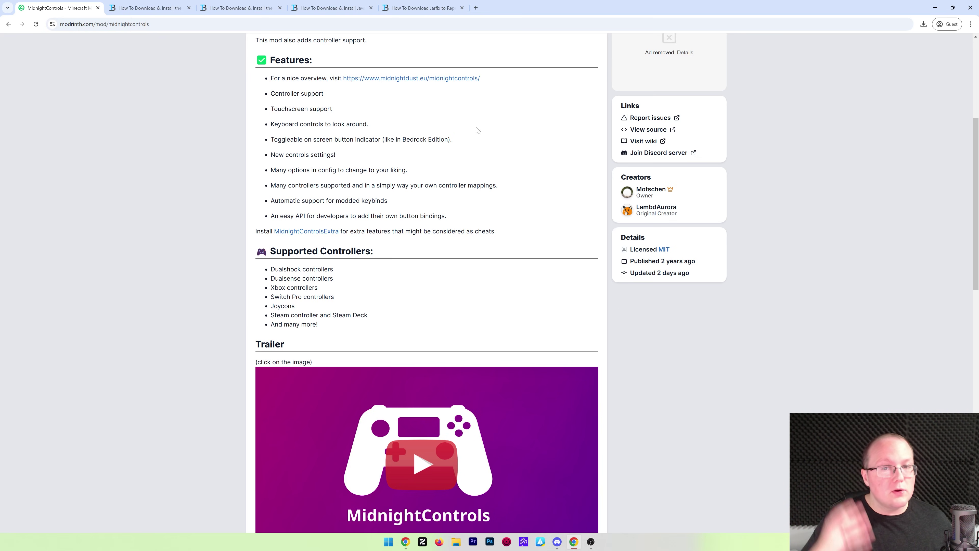
{"action": "scroll", "coordinate": [477, 130], "scroll_direction": "up", "scroll_amount": 5}
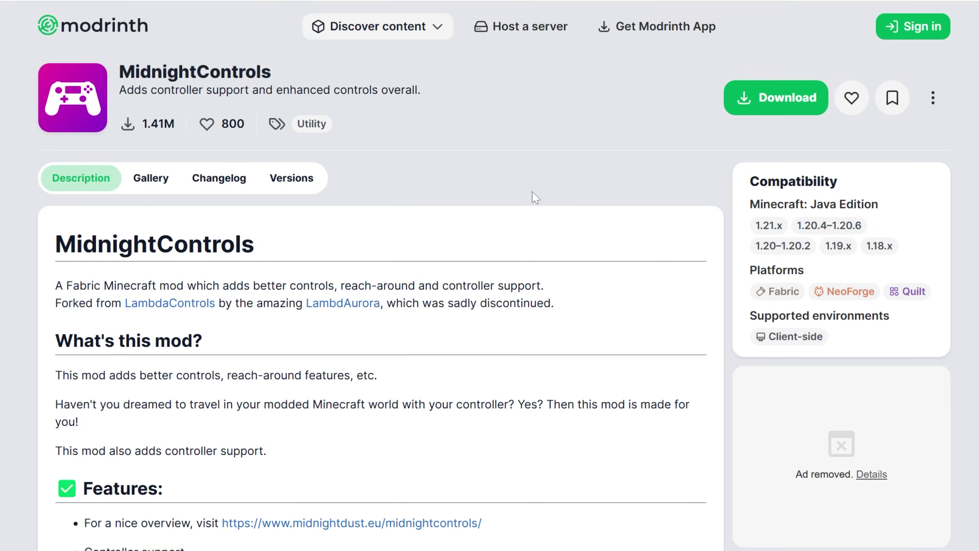
{"action": "scroll", "coordinate": [532, 201], "scroll_direction": "down", "scroll_amount": 2}
{"action": "scroll", "coordinate": [528, 203], "scroll_direction": "up", "scroll_amount": 2}
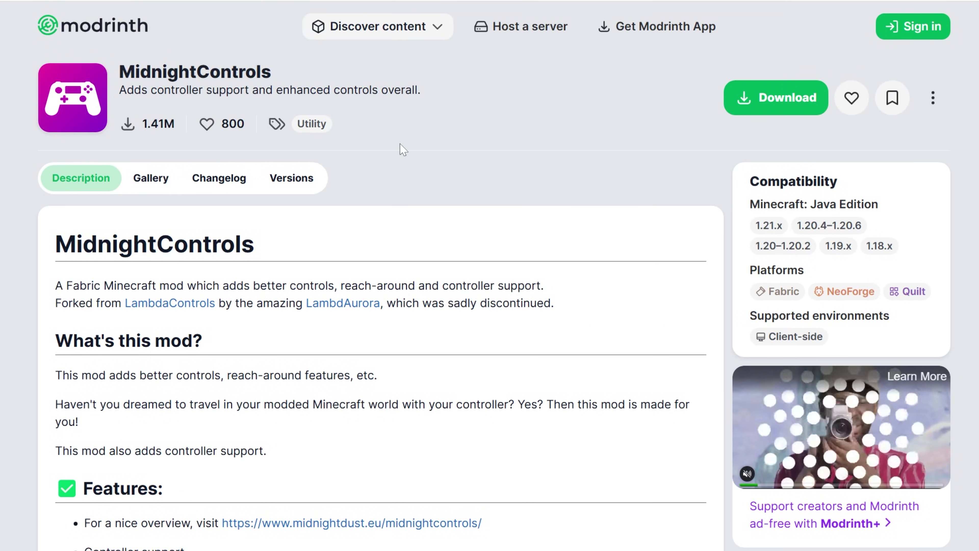
- Filter the MidnightControls versions to Fabric and 1.21.4, and save the 1.10.3-fabric jar to the Downloads folder
{"action": "left_click", "coordinate": [274, 178]}
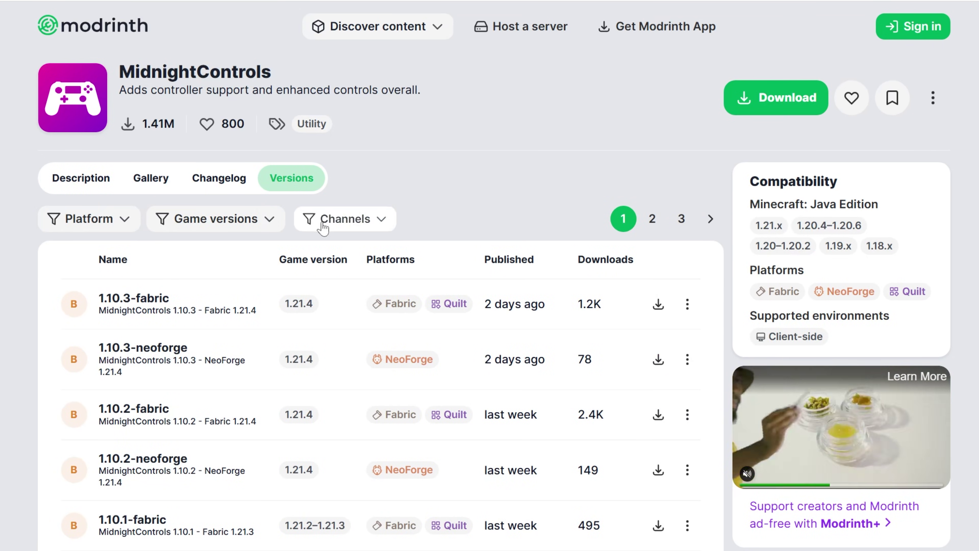
{"action": "left_click", "coordinate": [326, 231]}
{"action": "left_click", "coordinate": [121, 219]}
{"action": "left_click", "coordinate": [110, 256]}
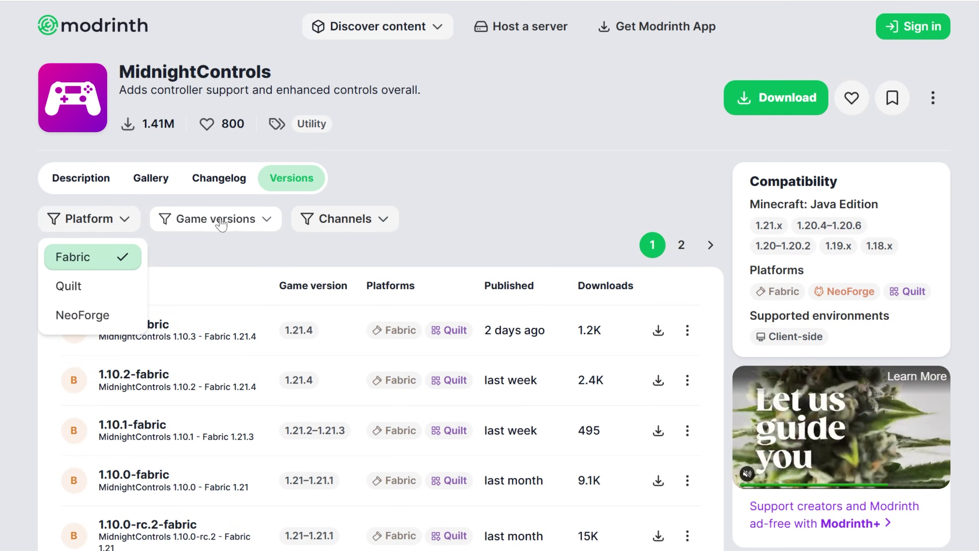
{"action": "left_click", "coordinate": [214, 219]}
{"action": "left_click", "coordinate": [203, 294]}
{"action": "left_click", "coordinate": [446, 201]}
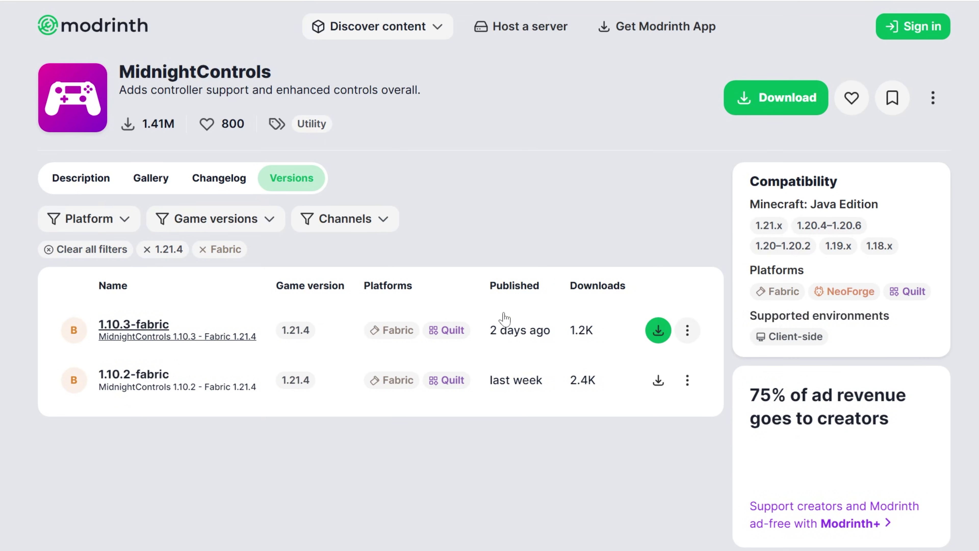
{"action": "left_click", "coordinate": [653, 336]}
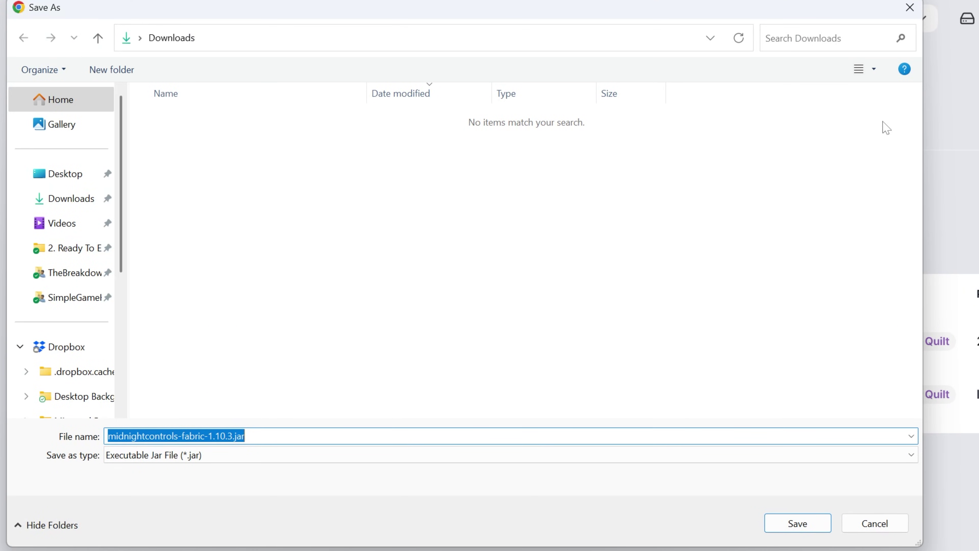
{"action": "left_click", "coordinate": [804, 523]}
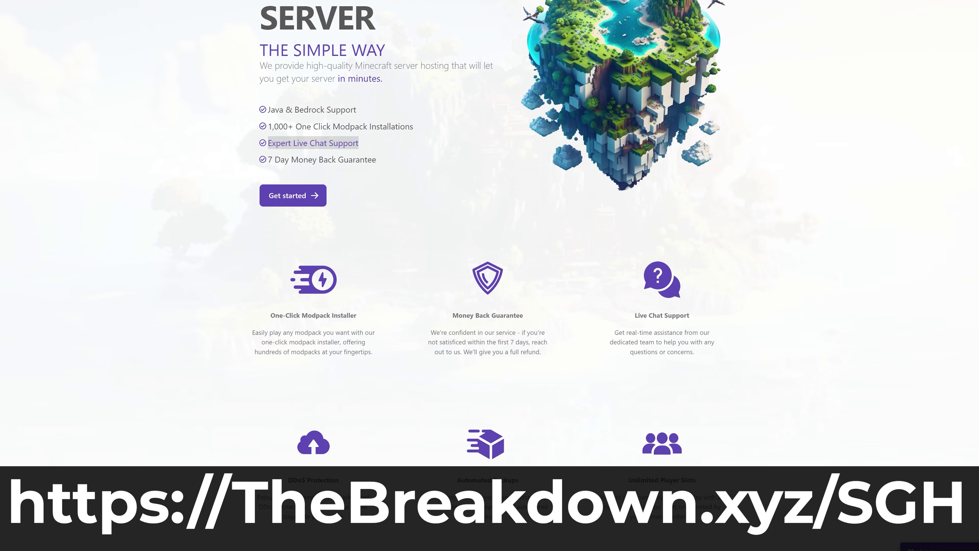
- Search the server panel's CurseForge modpacks for Pixelmon
{"action": "left_click_drag", "start_coordinate": [270, 270], "coordinate": [359, 271]}
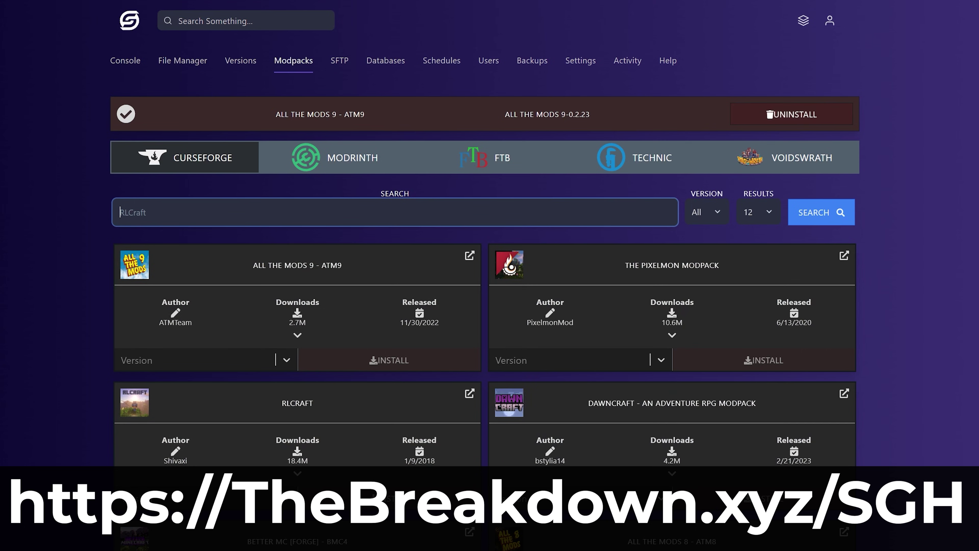
{"action": "type", "text": "Pixelmon"}
{"action": "key", "text": "Return"}
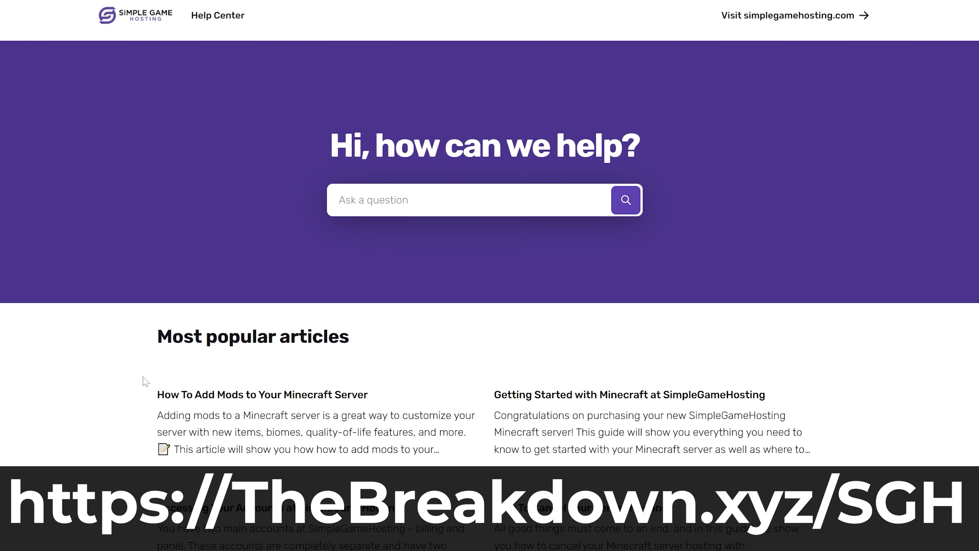
- Open the help article on adding mods to a Minecraft server and read through its Fabric installation instructions
{"action": "left_click", "coordinate": [154, 390]}
{"action": "scroll", "coordinate": [484, 270], "scroll_direction": "down", "scroll_amount": 7}
{"action": "scroll", "coordinate": [415, 372], "scroll_direction": "down", "scroll_amount": 20}
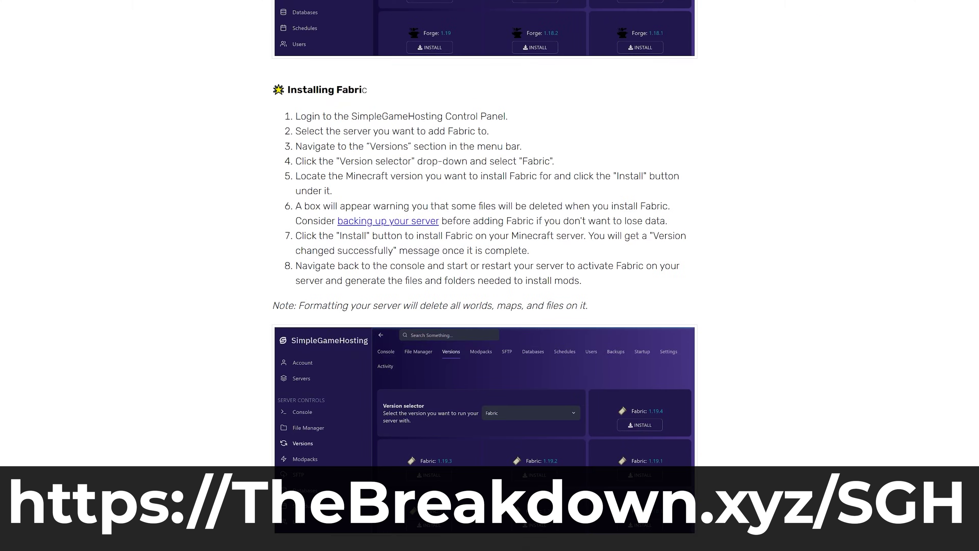
{"action": "scroll", "coordinate": [415, 372], "scroll_direction": "up", "scroll_amount": 15}
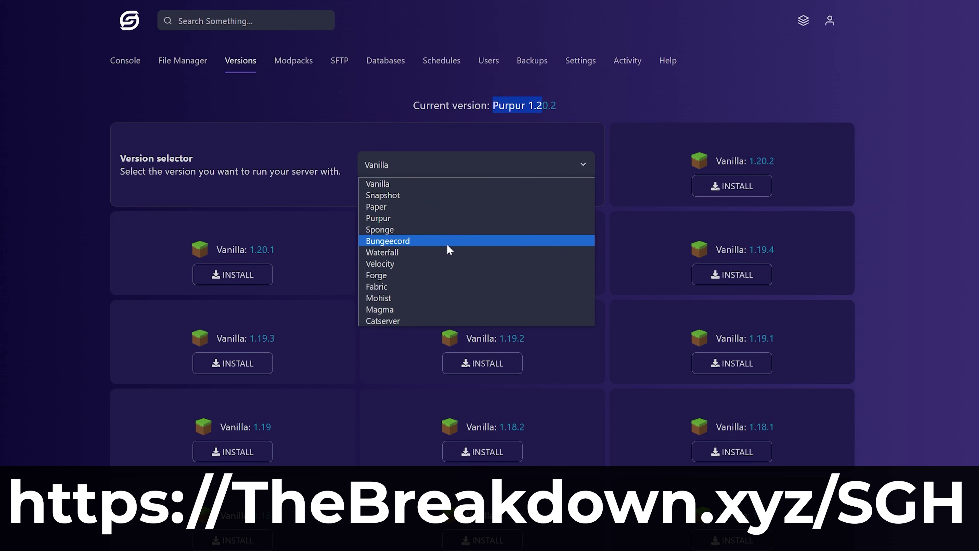
- Choose Forge in the server's version selector and install the first version offered
{"action": "left_click", "coordinate": [447, 275]}
{"action": "left_click", "coordinate": [727, 186]}
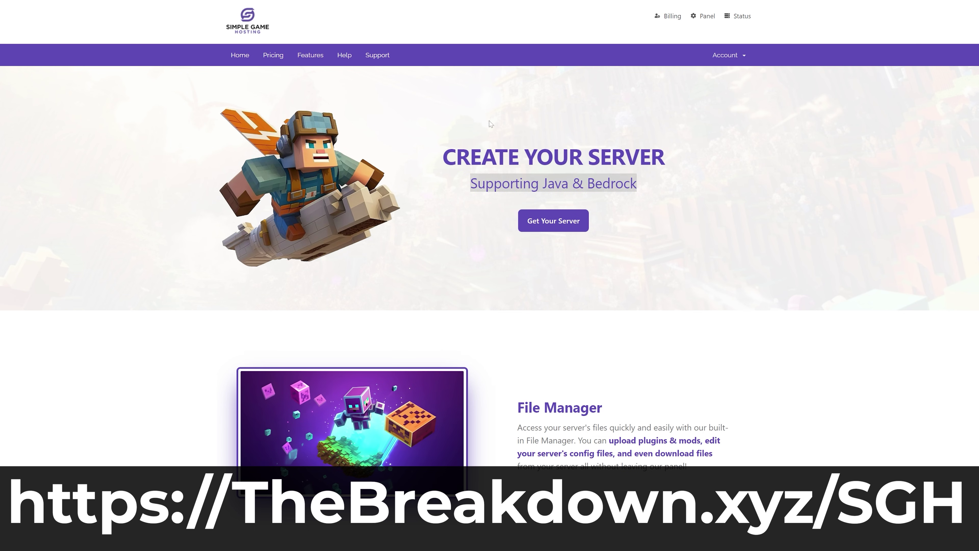
- Look over the feature descriptions on the SimpleGameHosting website
{"action": "scroll", "coordinate": [491, 124], "scroll_direction": "down", "scroll_amount": 10}
{"action": "left_click_drag", "start_coordinate": [720, 108], "coordinate": [262, 126]}
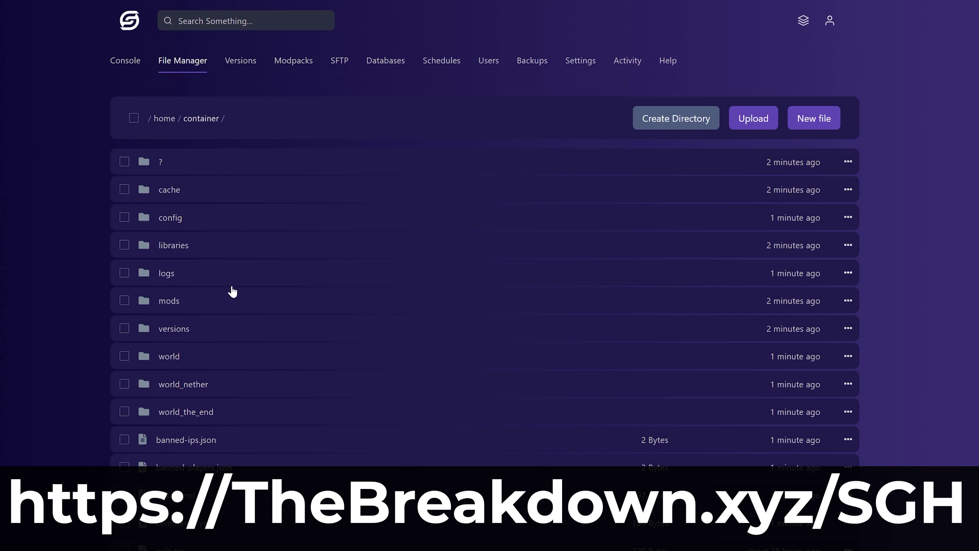
- Open a file from the server's container directory and enter the text "ADD S"
{"action": "scroll", "coordinate": [232, 291], "scroll_direction": "down", "scroll_amount": 5}
{"action": "left_click", "coordinate": [192, 451]}
{"action": "type", "text": "ADD S"}
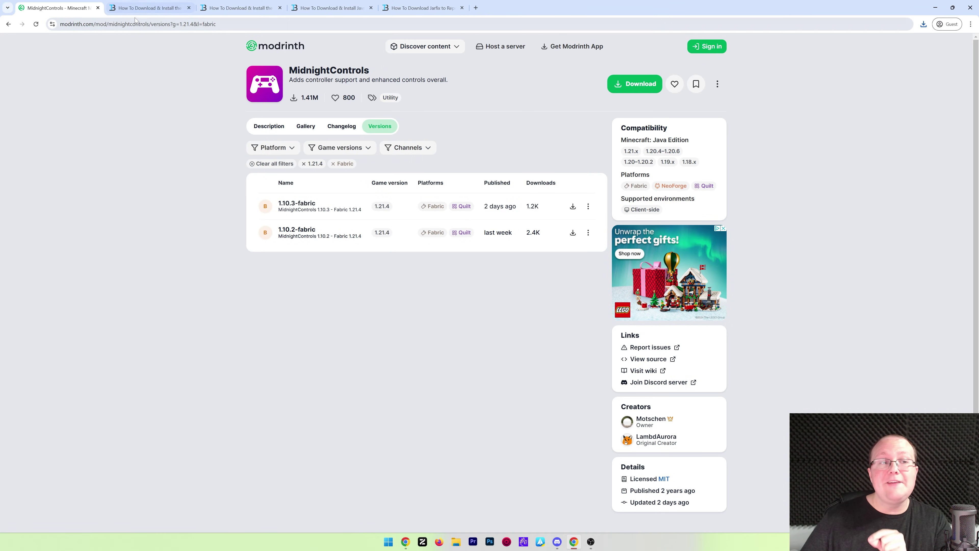
- Go from the FabricAPI article to the Fabric API project on CurseForge and show its list of files
{"action": "left_click", "coordinate": [137, 9]}
{"action": "scroll", "coordinate": [179, 195], "scroll_direction": "down", "scroll_amount": 5}
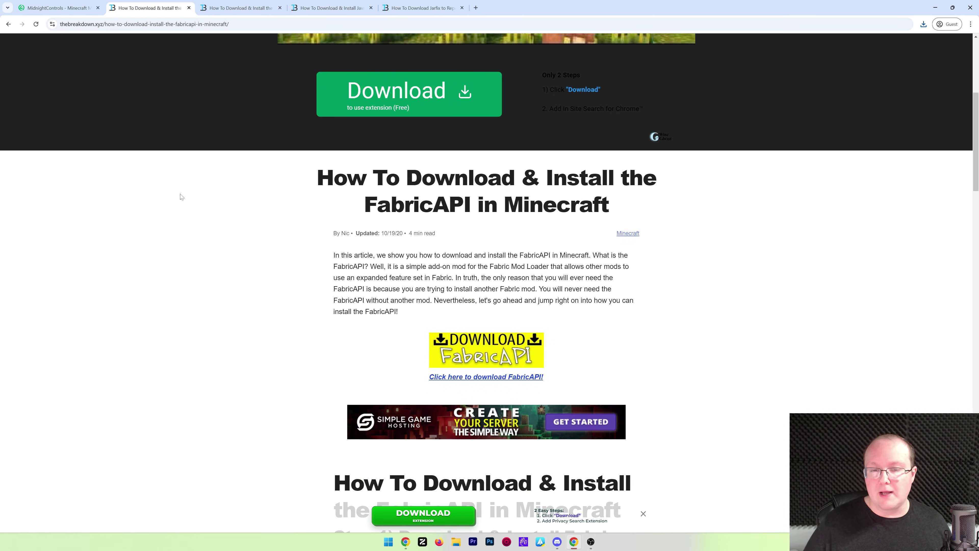
{"action": "scroll", "coordinate": [181, 197], "scroll_direction": "down", "scroll_amount": 3}
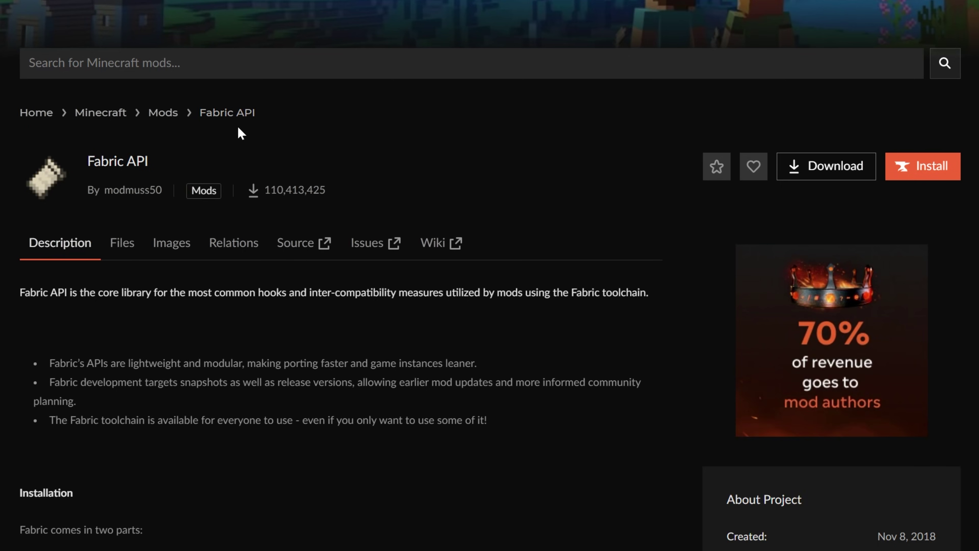
{"action": "left_click", "coordinate": [130, 258]}
{"action": "scroll", "coordinate": [133, 263], "scroll_direction": "down", "scroll_amount": 4}
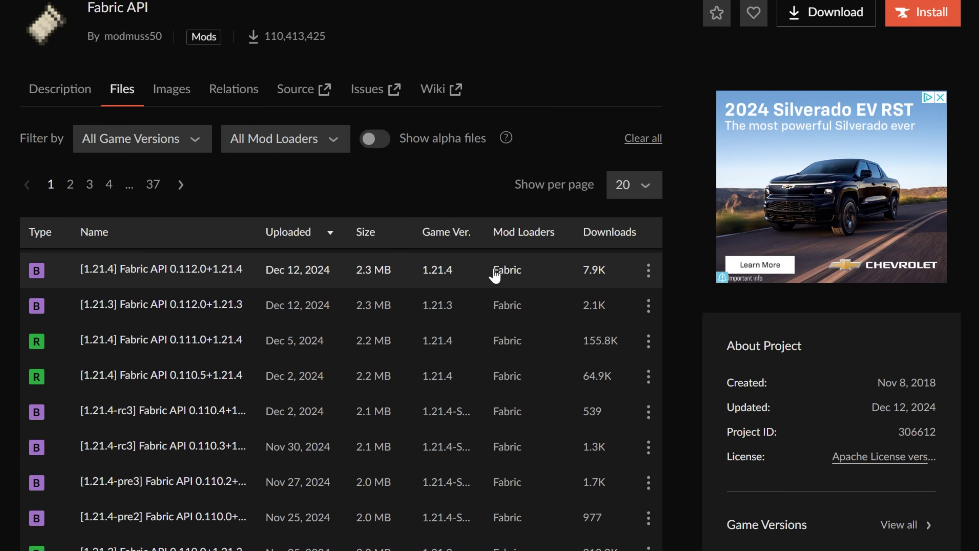
- Download the newest 1.21.4 Fabric API file, fabric-api-0.112.0+1.21.4.jar, and save it to the Downloads folder
{"action": "left_click", "coordinate": [649, 271]}
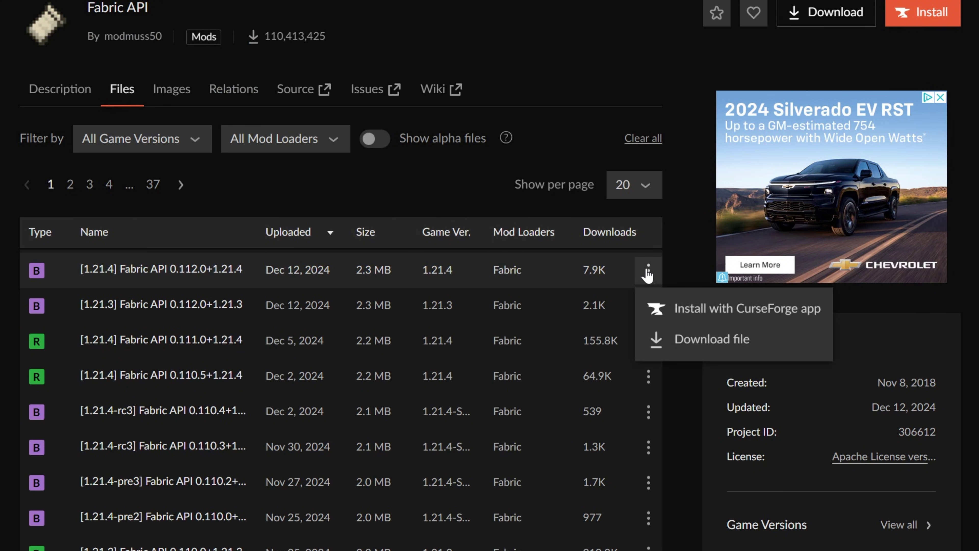
{"action": "left_click", "coordinate": [685, 339]}
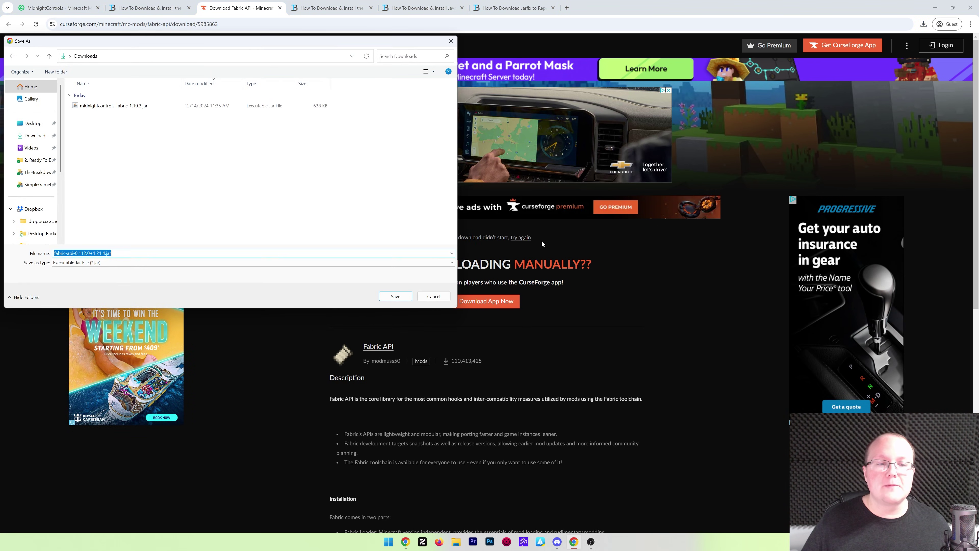
{"action": "left_click", "coordinate": [395, 297]}
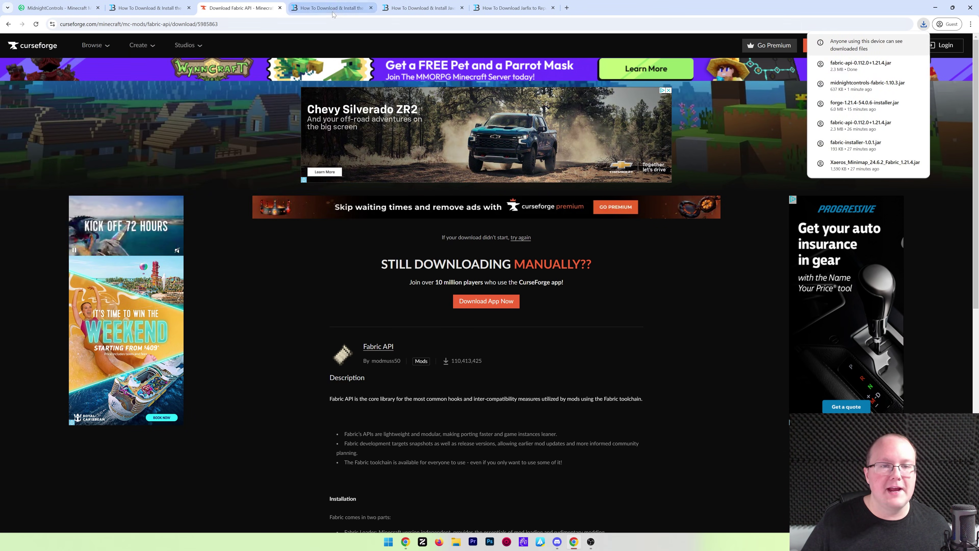
- Switch to the Fabric Mod Loader article and find its download link
{"action": "left_click", "coordinate": [333, 13]}
{"action": "scroll", "coordinate": [184, 168], "scroll_direction": "down", "scroll_amount": 6}
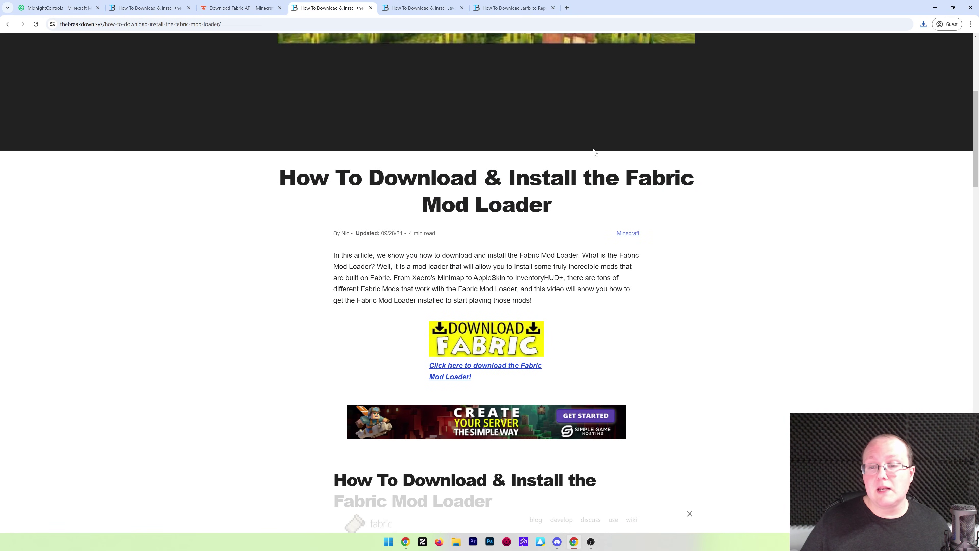
{"action": "left_click_drag", "start_coordinate": [625, 178], "coordinate": [573, 213]}
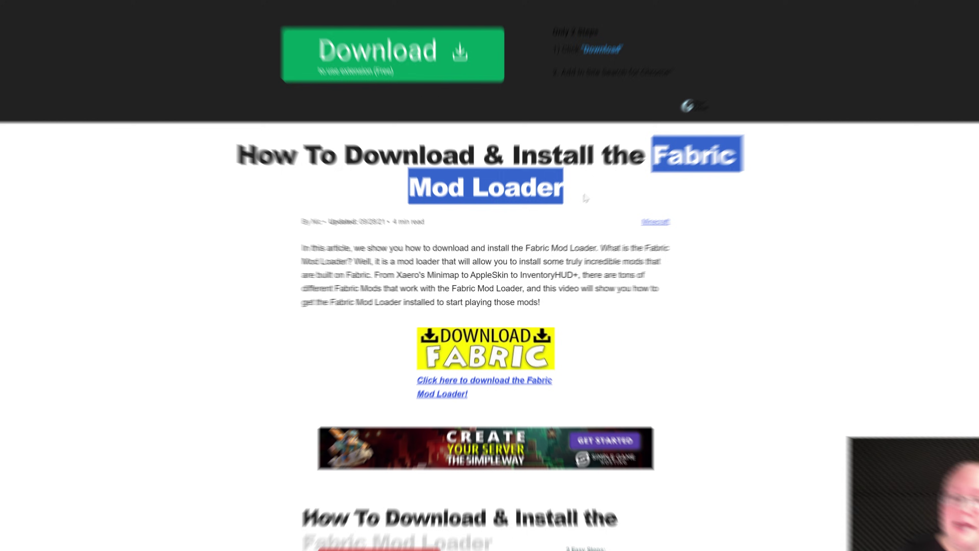
{"action": "left_click", "coordinate": [572, 213]}
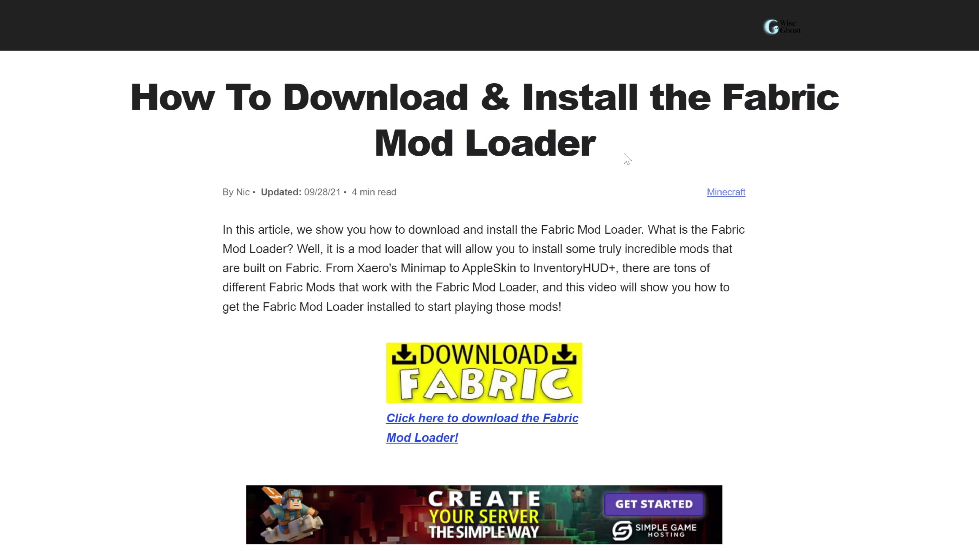
{"action": "scroll", "coordinate": [617, 154], "scroll_direction": "down", "scroll_amount": 10}
{"action": "scroll", "coordinate": [614, 154], "scroll_direction": "up", "scroll_amount": 7}
{"action": "scroll", "coordinate": [615, 154], "scroll_direction": "down", "scroll_amount": 2}
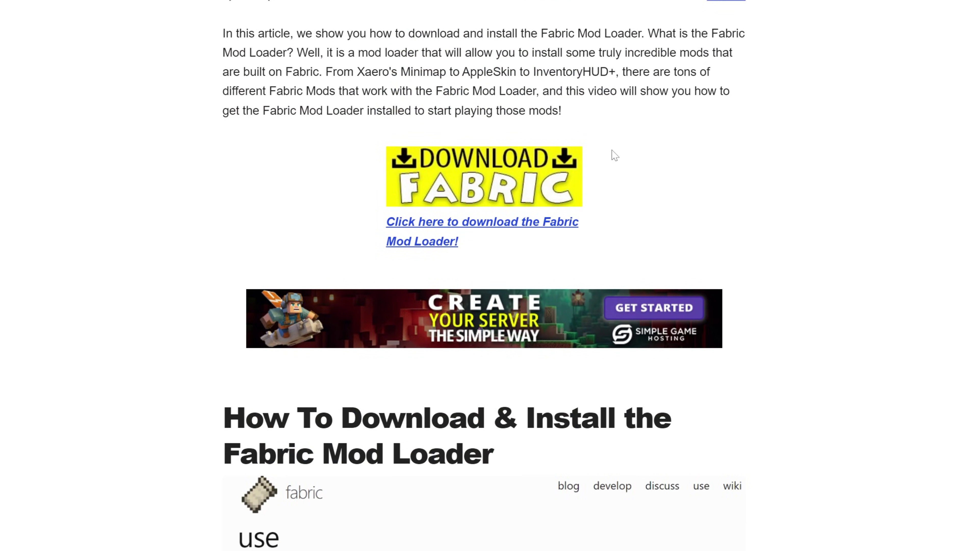
- Follow the Fabric download link and save the universal jar, fabric-installer-1.0.1.jar, to the Downloads folder
{"action": "left_click", "coordinate": [461, 182]}
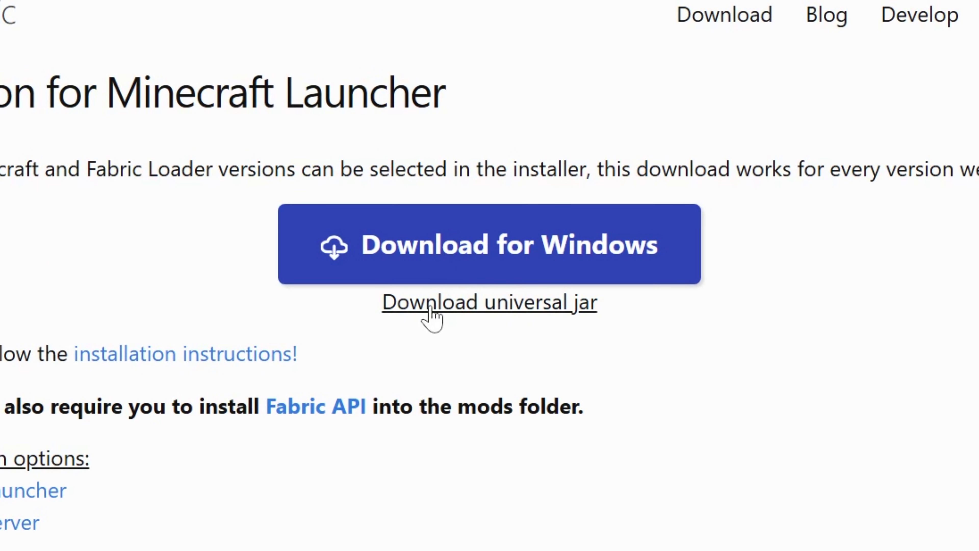
{"action": "left_click", "coordinate": [465, 307]}
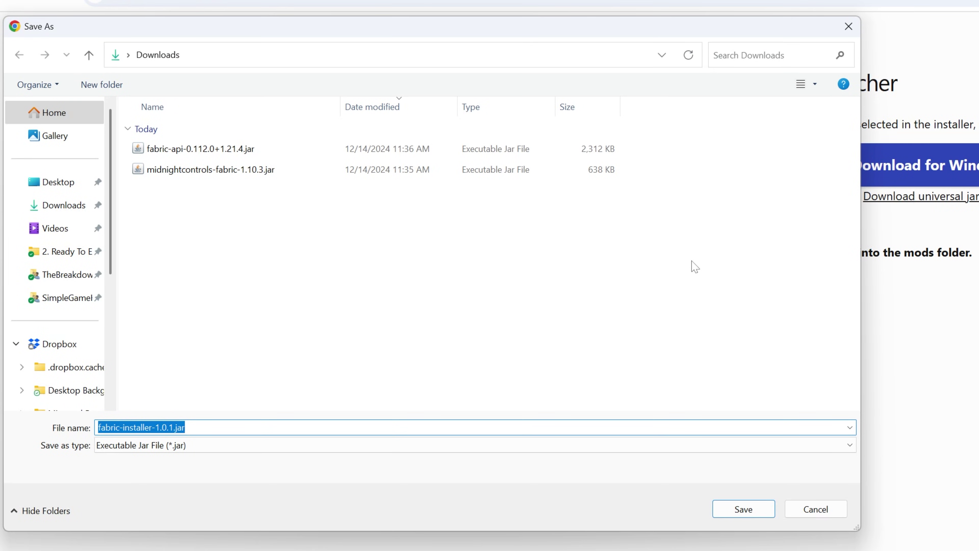
{"action": "left_click", "coordinate": [741, 510]}
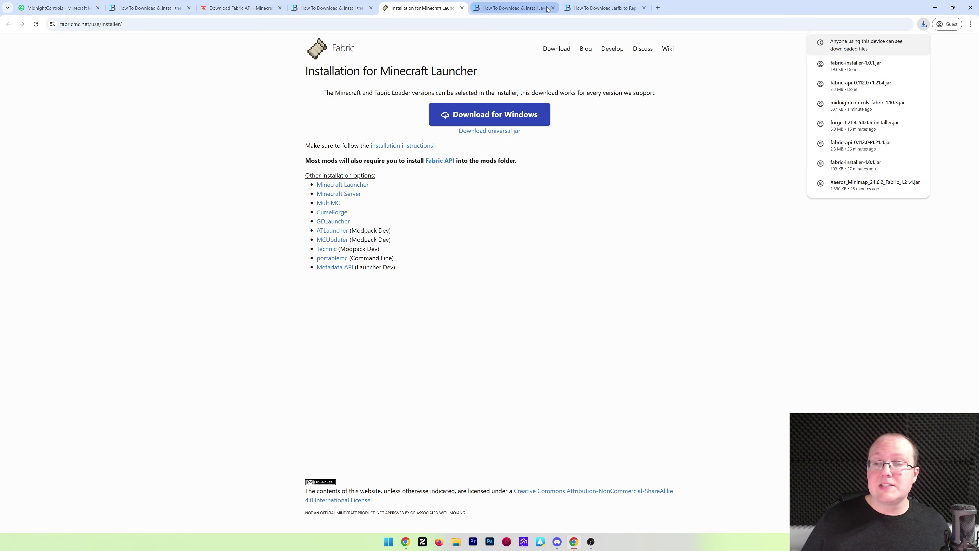
- Move the three downloaded jar files from the Downloads folder to the desktop and close the folder window
{"action": "left_click", "coordinate": [405, 541]}
{"action": "left_click", "coordinate": [456, 542]}
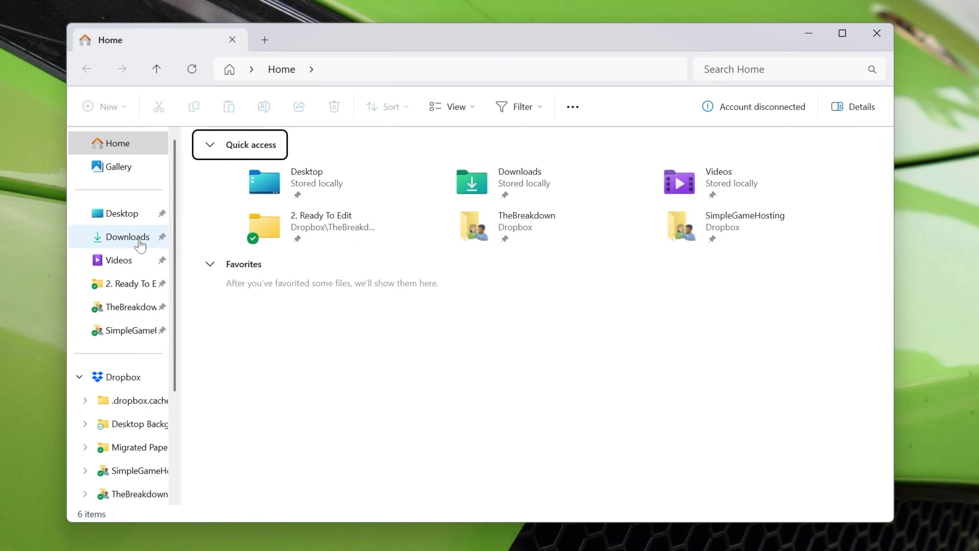
{"action": "left_click", "coordinate": [180, 243]}
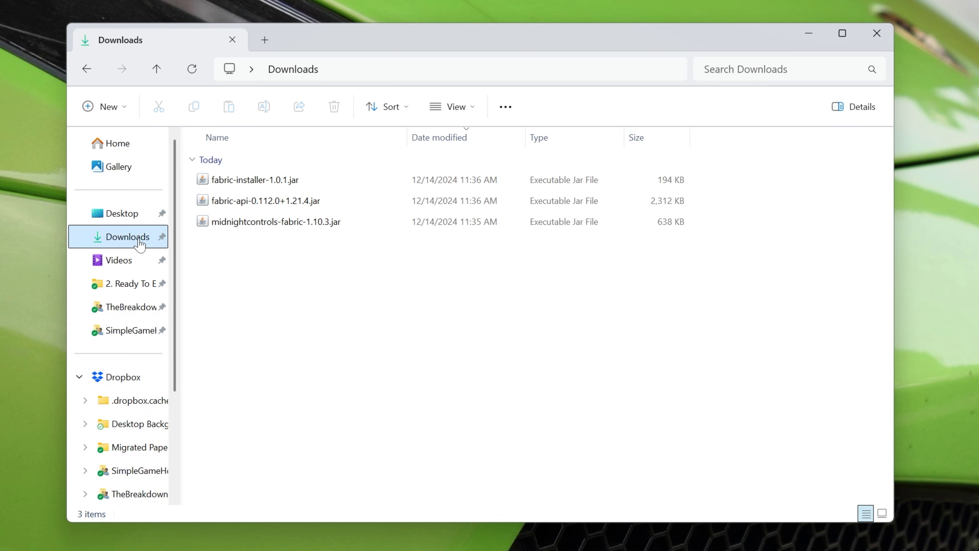
{"action": "left_click_drag", "start_coordinate": [441, 257], "coordinate": [197, 0]}
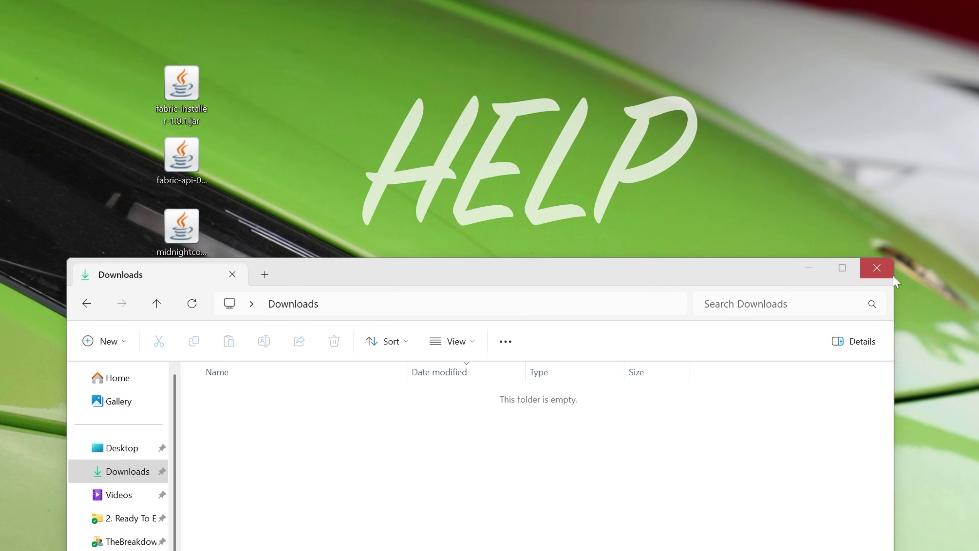
{"action": "left_click", "coordinate": [877, 268]}
- Separate the Fabric installer from the MidnightControls and Fabric API jars on the desktop, and select the installer
{"action": "left_click_drag", "start_coordinate": [207, 97], "coordinate": [93, 101]}
{"action": "left_click_drag", "start_coordinate": [208, 172], "coordinate": [265, 94]}
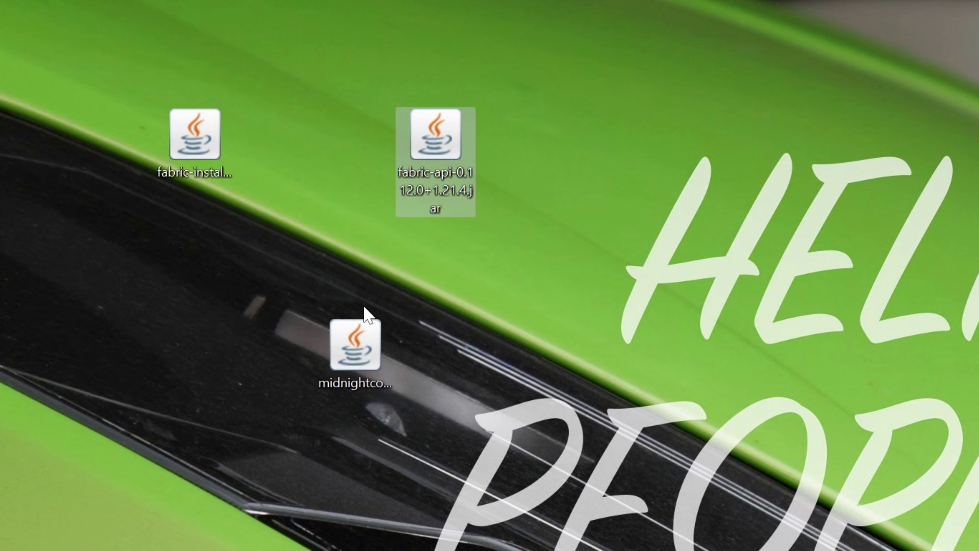
{"action": "left_click_drag", "start_coordinate": [350, 337], "coordinate": [349, 125]}
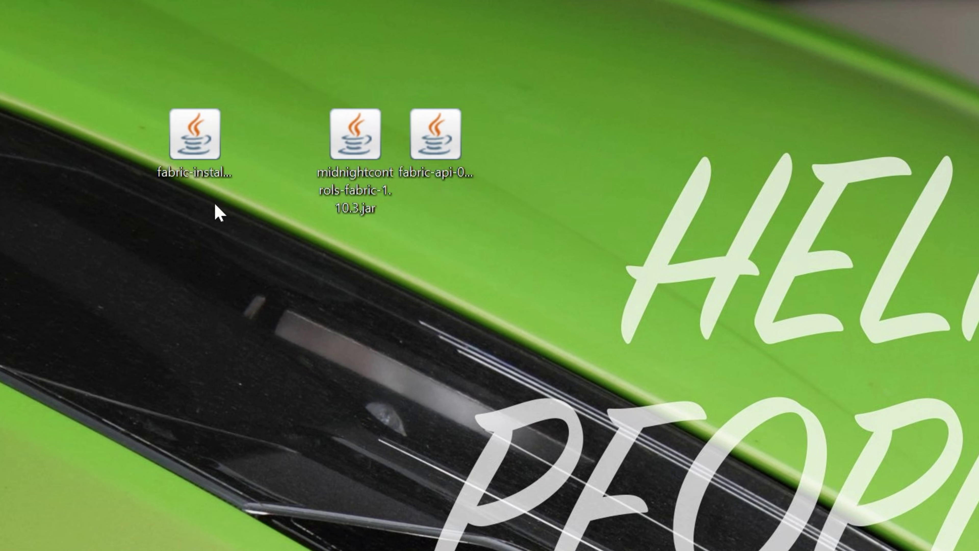
{"action": "left_click", "coordinate": [201, 150]}
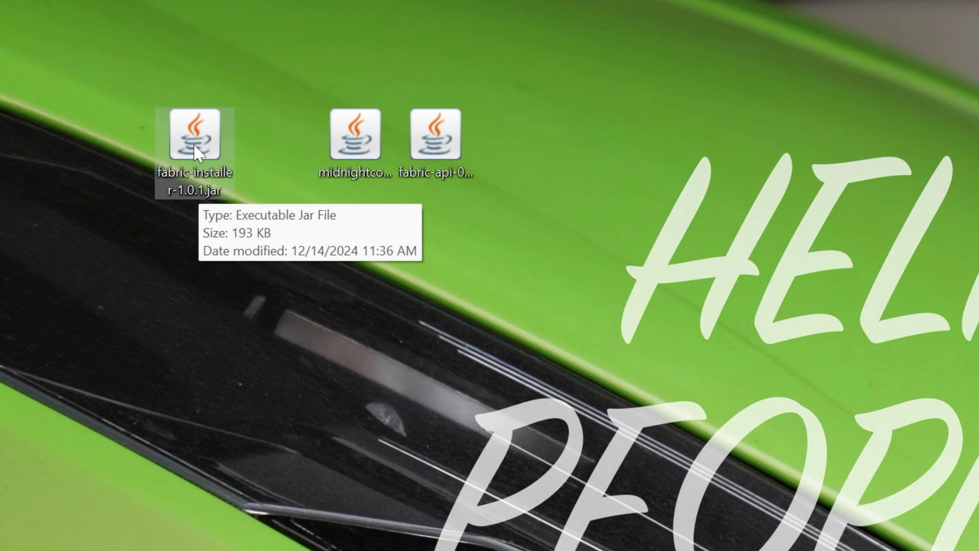
- Check the opening options for the Fabric installer and look over the Java 21 download page
{"action": "right_click", "coordinate": [193, 143]}
{"action": "mouse_move", "coordinate": [267, 272]}
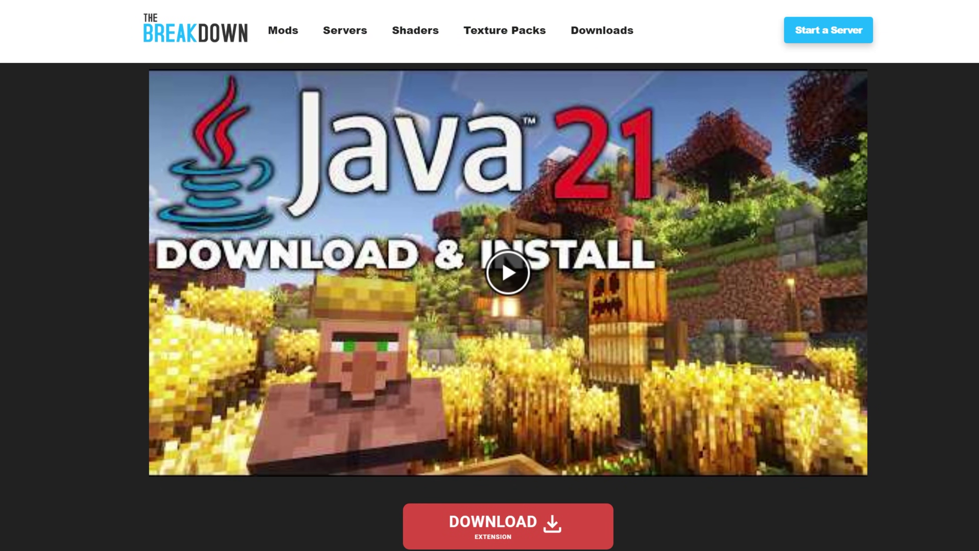
{"action": "scroll", "coordinate": [969, 544], "scroll_direction": "down", "scroll_amount": 10}
{"action": "scroll", "coordinate": [969, 544], "scroll_direction": "up", "scroll_amount": 9}
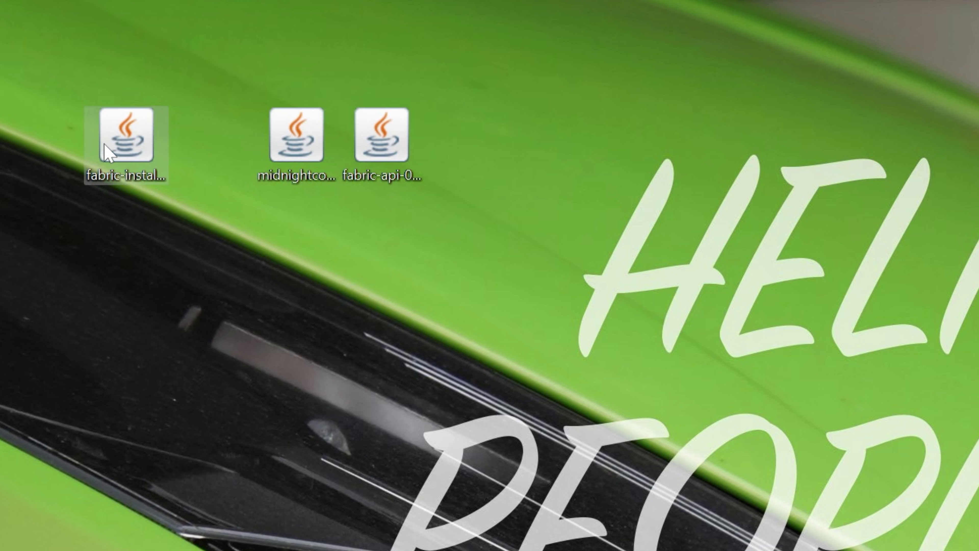
- Open the Fabric installer jar on the desktop with Java(TM) Platform SE binary
{"action": "right_click", "coordinate": [105, 146]}
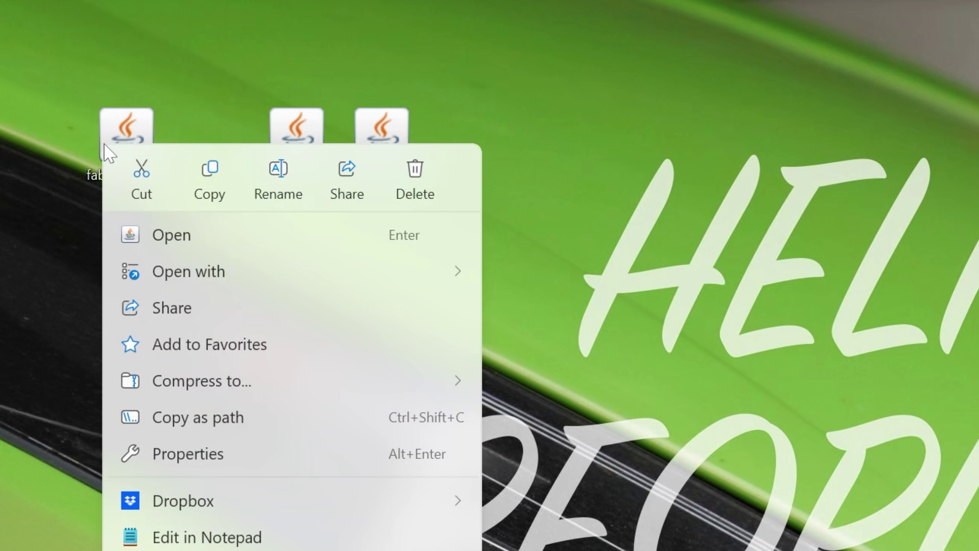
{"action": "mouse_move", "coordinate": [383, 282]}
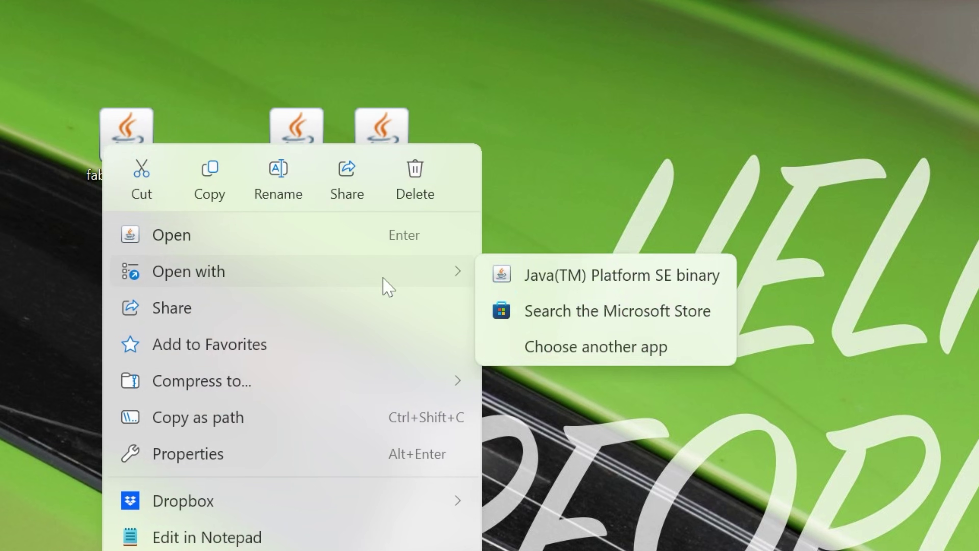
{"action": "left_click", "coordinate": [562, 286]}
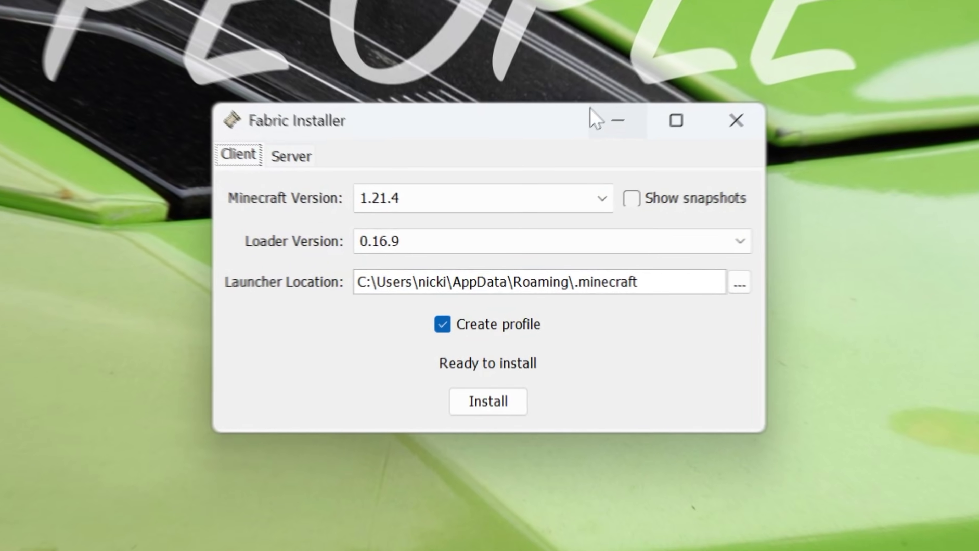
- Select Minecraft version 1.21.4 for the Fabric client and install it with profile creation enabled
{"action": "left_click", "coordinate": [511, 200]}
{"action": "left_click", "coordinate": [501, 224]}
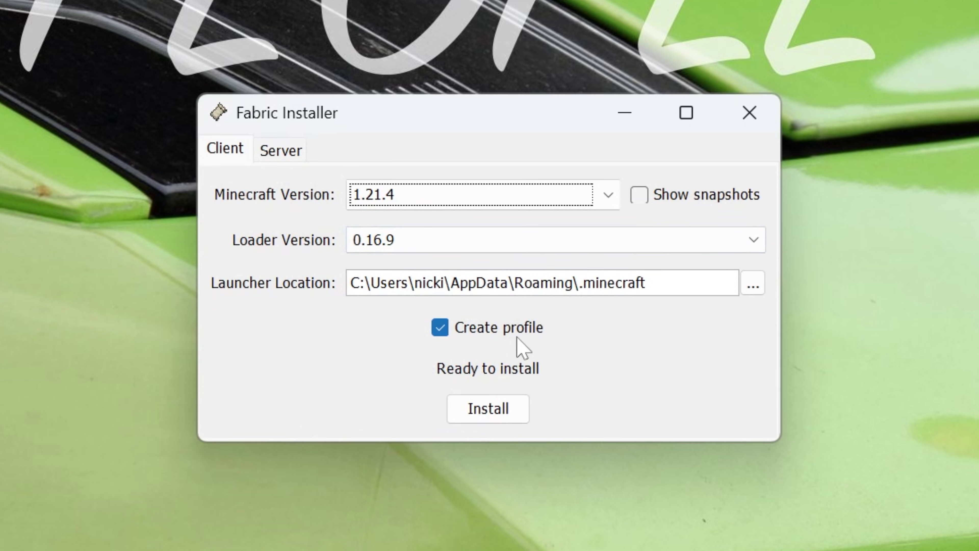
{"action": "left_click", "coordinate": [509, 405]}
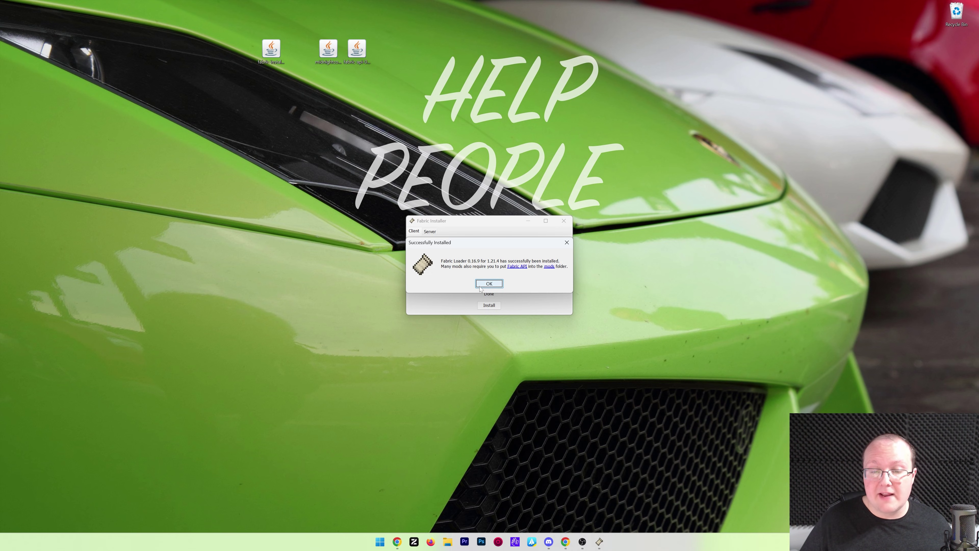
- Dismiss the success message, close the Fabric installer, and move its jar from the desktop to the Recycle Bin
{"action": "left_click", "coordinate": [487, 284]}
{"action": "left_click", "coordinate": [563, 221]}
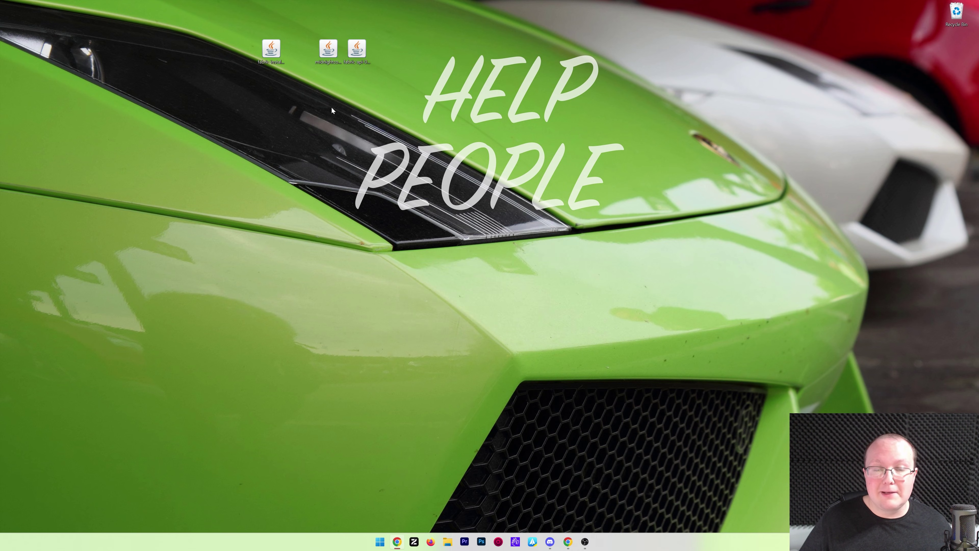
{"action": "left_click_drag", "start_coordinate": [271, 52], "coordinate": [953, 24]}
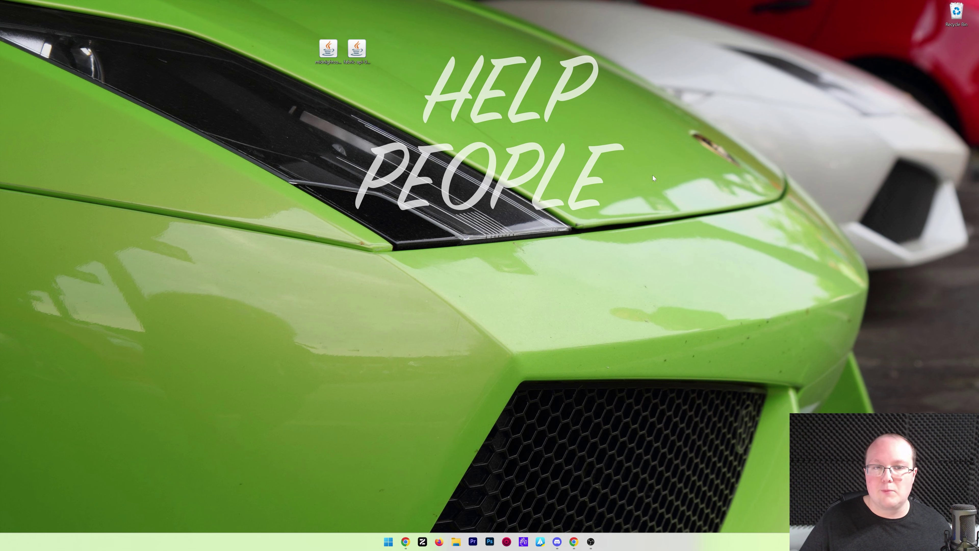
- Open the Minecraft Launcher and show the Java Edition installations with modded versions included
{"action": "left_click", "coordinate": [389, 542]}
{"action": "left_click", "coordinate": [517, 350]}
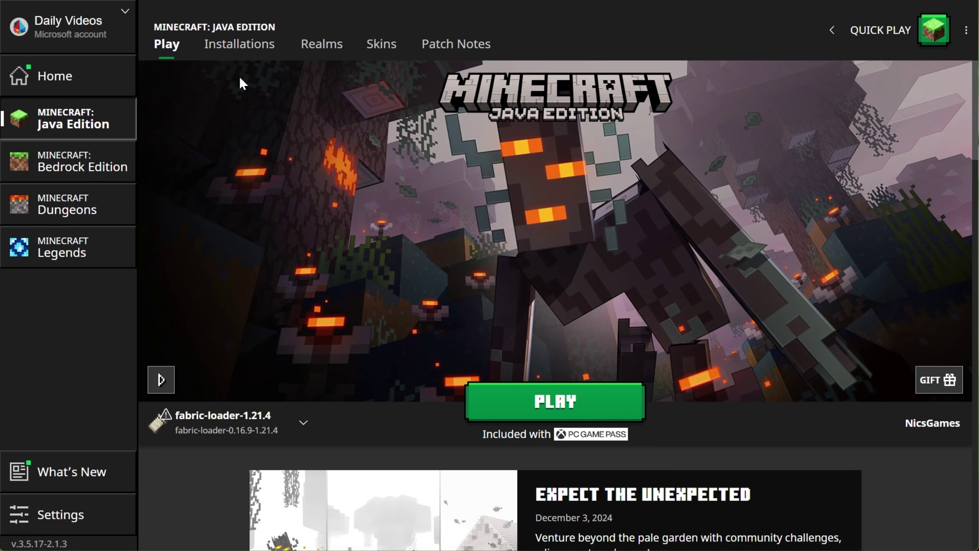
{"action": "left_click", "coordinate": [247, 48]}
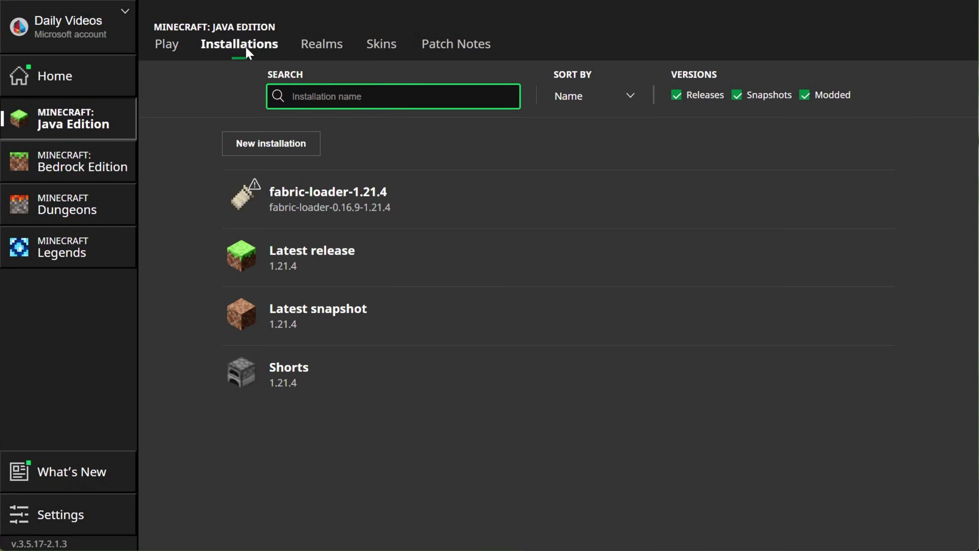
{"action": "left_click", "coordinate": [834, 97]}
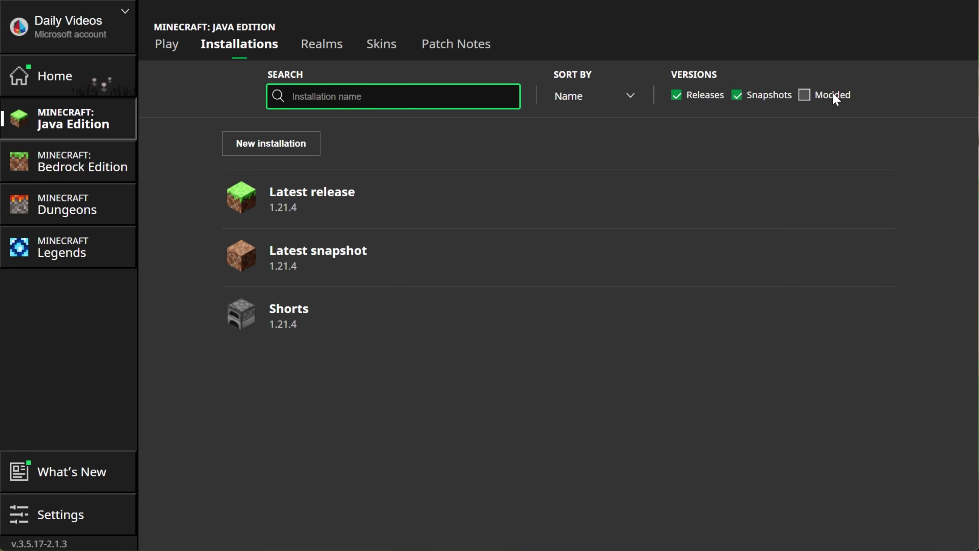
{"action": "left_click", "coordinate": [834, 97]}
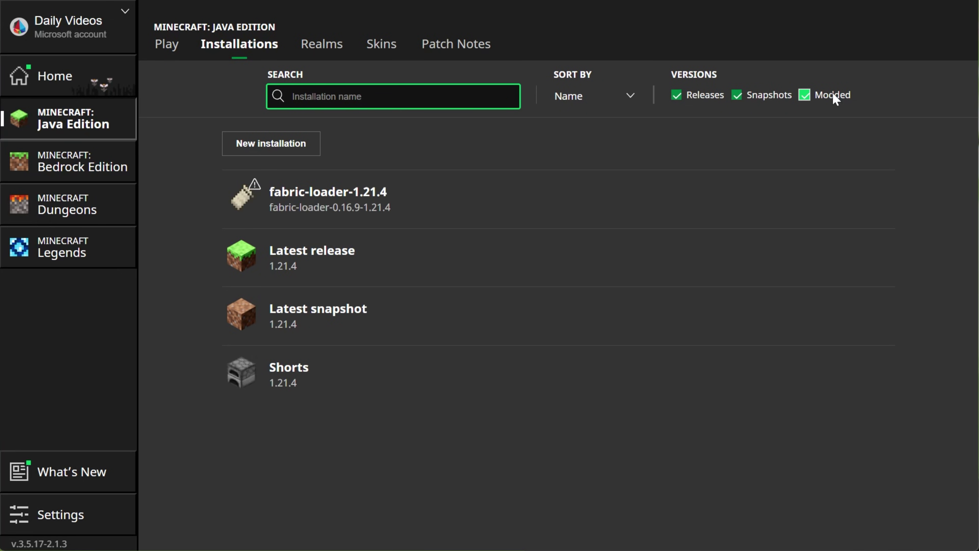
{"action": "mouse_move", "coordinate": [420, 207]}
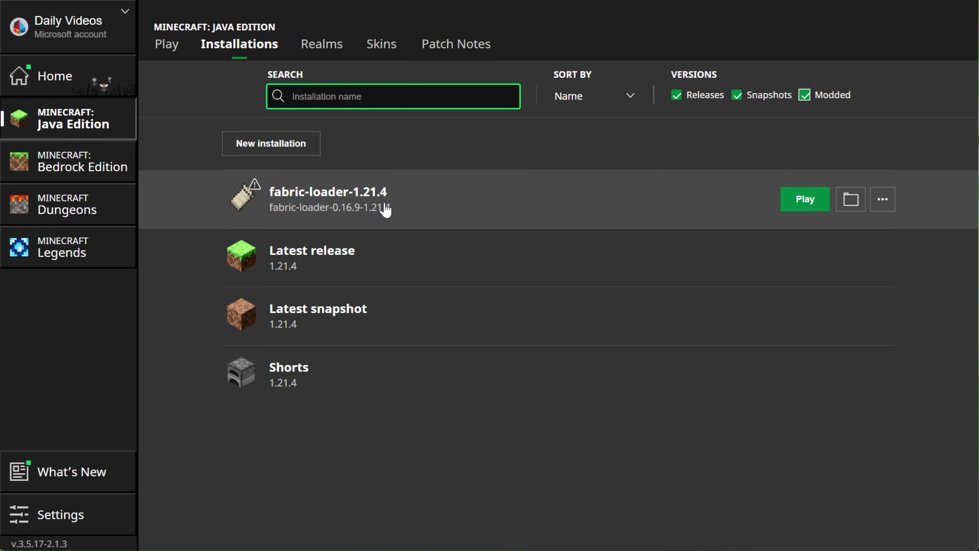
- Start a new installation named SimpleGameHosting.com using the version release fabric-loader-0.16.9-1.21.4
{"action": "left_click", "coordinate": [280, 151]}
{"action": "left_click", "coordinate": [396, 153]}
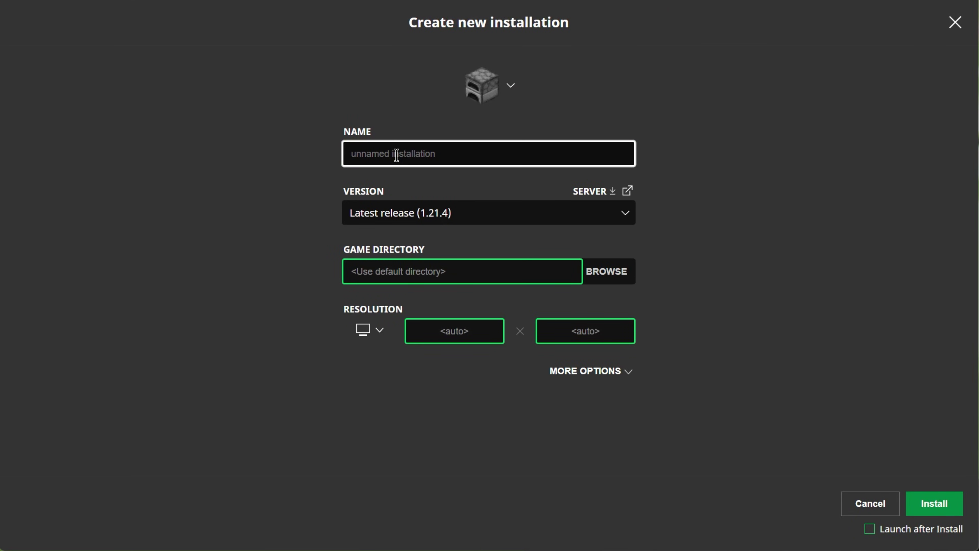
{"action": "type", "text": "SimpleGameH"}
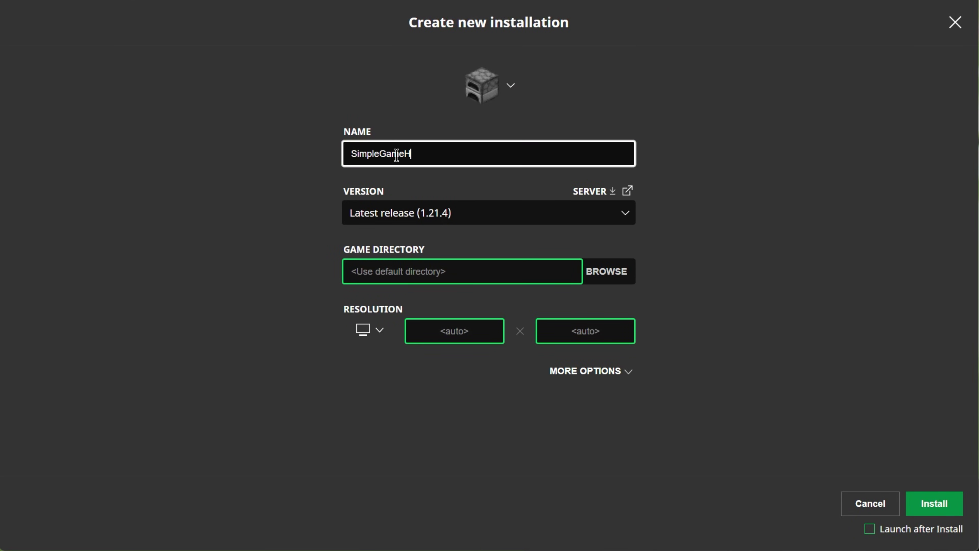
{"action": "type", "text": "osting.com"}
{"action": "left_click", "coordinate": [403, 213]}
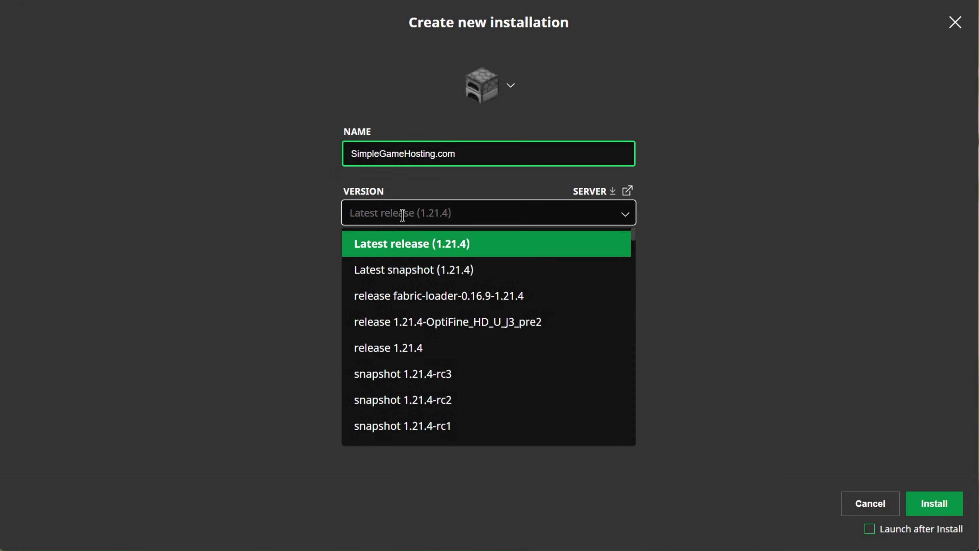
{"action": "left_click", "coordinate": [430, 307]}
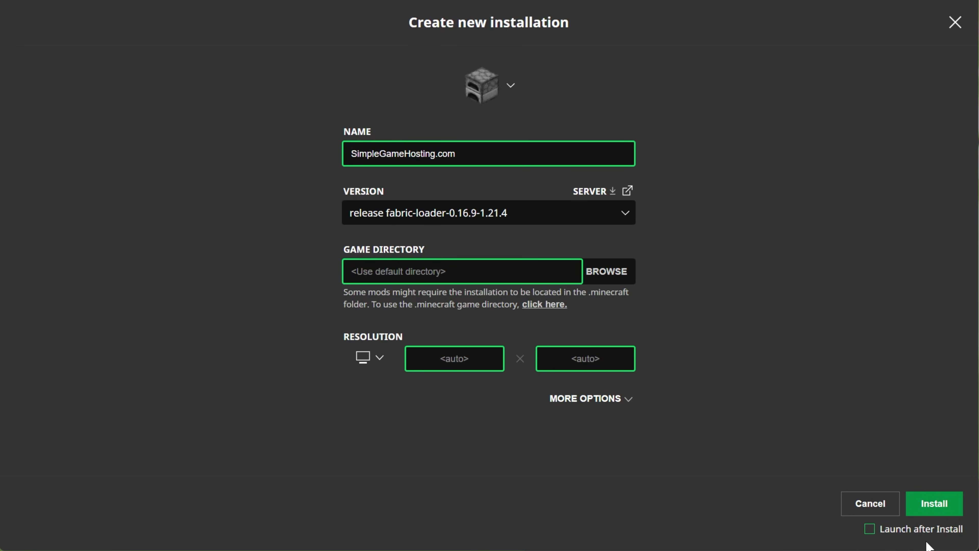
- Set the new installation's resolution to 2560 x 1440, leave launching after install disabled, and install it
{"action": "left_click", "coordinate": [871, 531]}
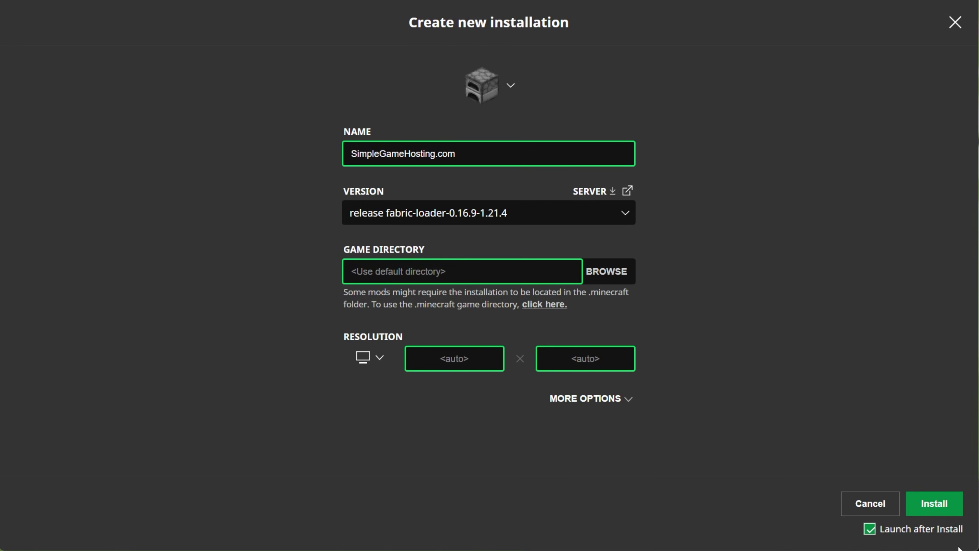
{"action": "left_click", "coordinate": [916, 534]}
{"action": "left_click", "coordinate": [369, 369]}
{"action": "left_click", "coordinate": [382, 323]}
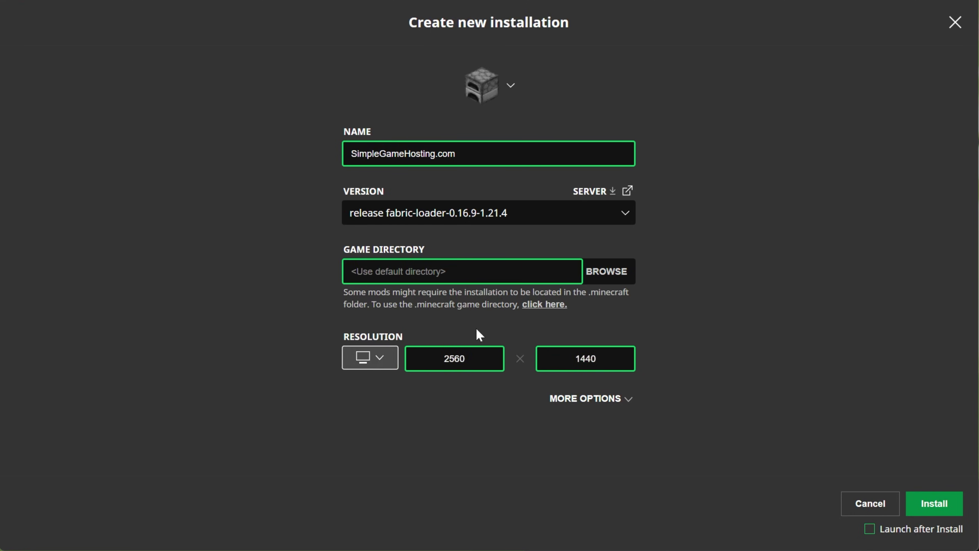
{"action": "left_click", "coordinate": [936, 501]}
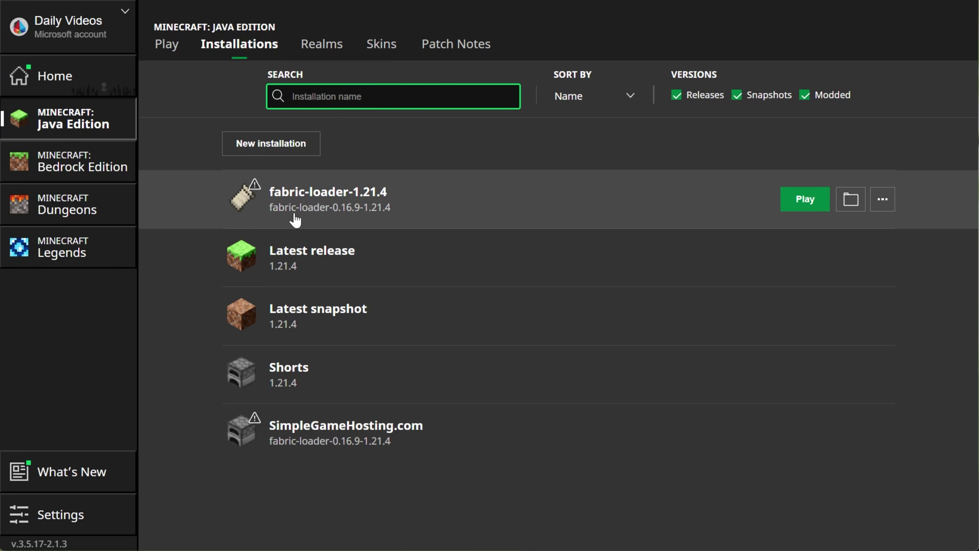
- Open the game folder of the fabric-loader-1.21.4 installation and delete the existing mods folder
{"action": "left_click", "coordinate": [851, 209]}
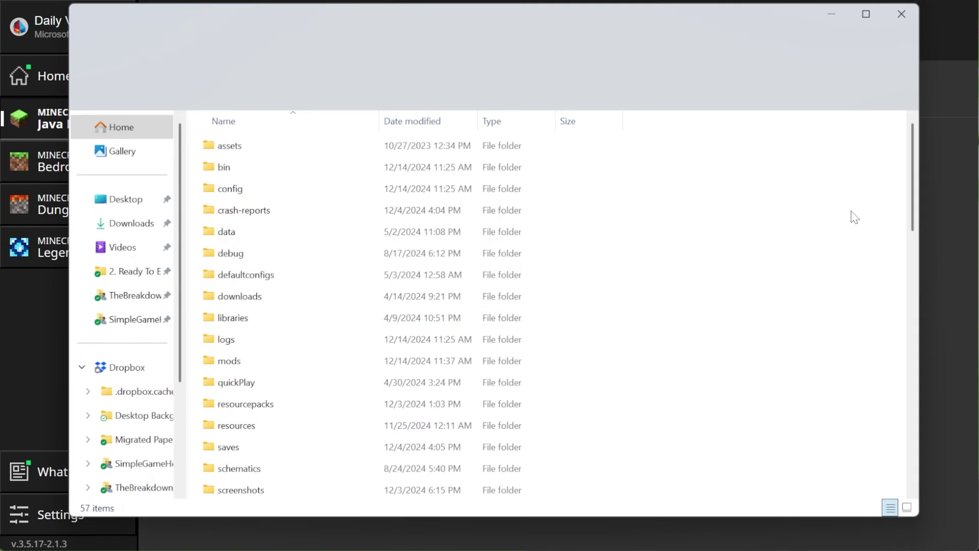
{"action": "left_click", "coordinate": [248, 366]}
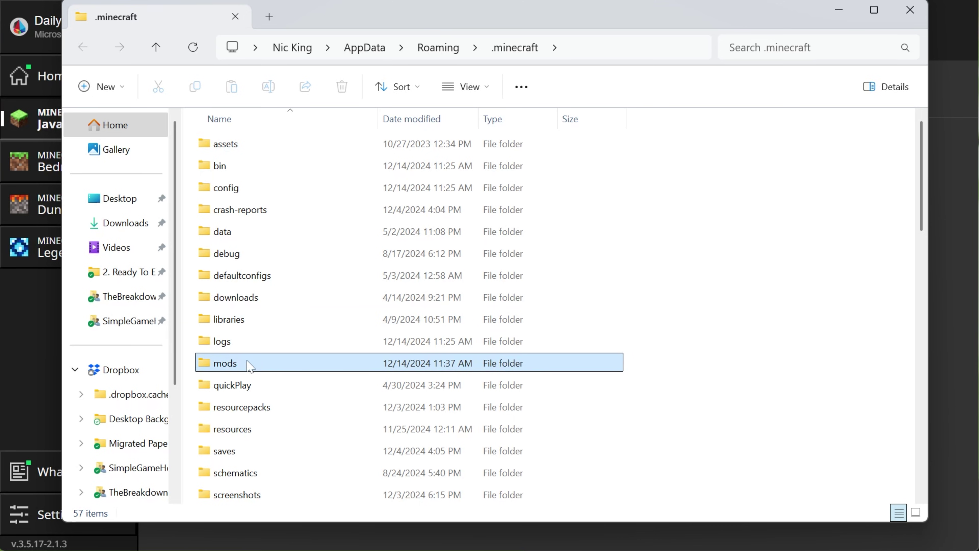
{"action": "key", "text": "Delete"}
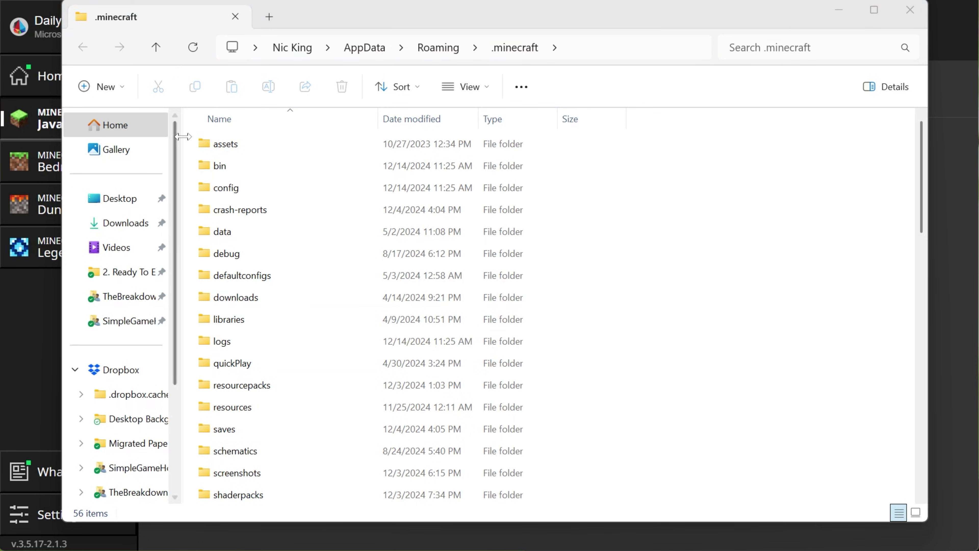
- Create a new folder named mods inside the .minecraft folder
{"action": "right_click", "coordinate": [188, 139]}
{"action": "mouse_move", "coordinate": [266, 259]}
{"action": "left_click", "coordinate": [437, 260]}
{"action": "type", "text": "mods"}
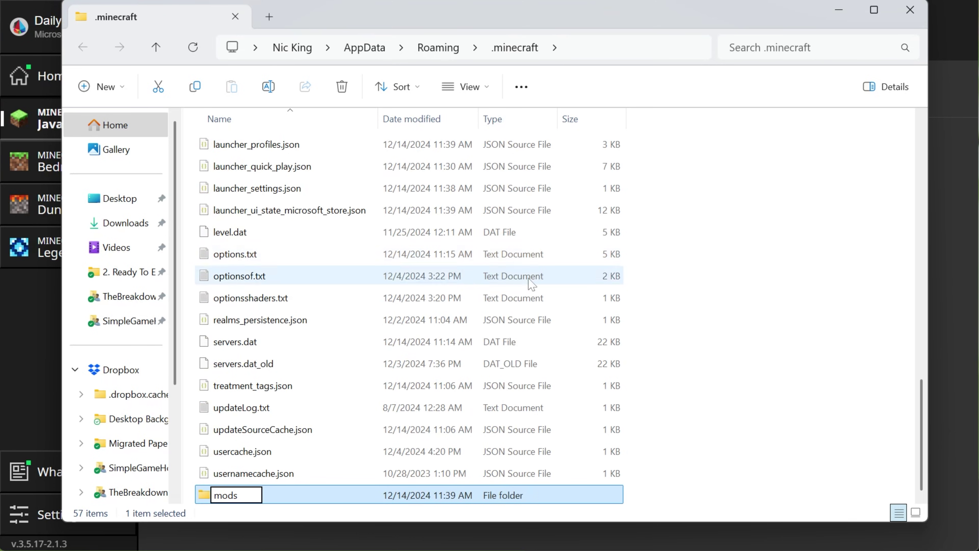
{"action": "key", "text": "Return"}
- Move the MidnightControls and Fabric API jars from the desktop into the new mods folder and close the folder window
{"action": "double_click", "coordinate": [351, 497]}
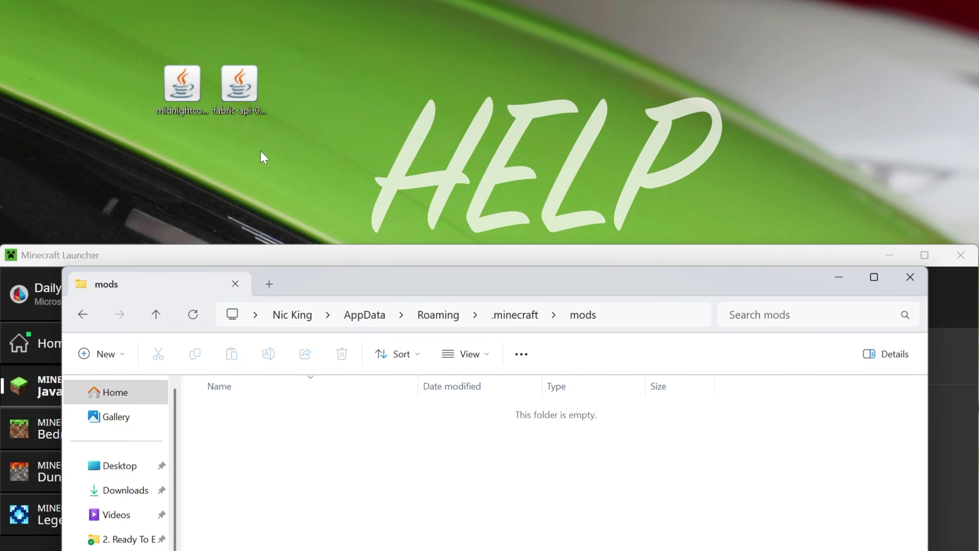
{"action": "left_click_drag", "start_coordinate": [260, 151], "coordinate": [274, 486]}
{"action": "left_click", "coordinate": [347, 408]}
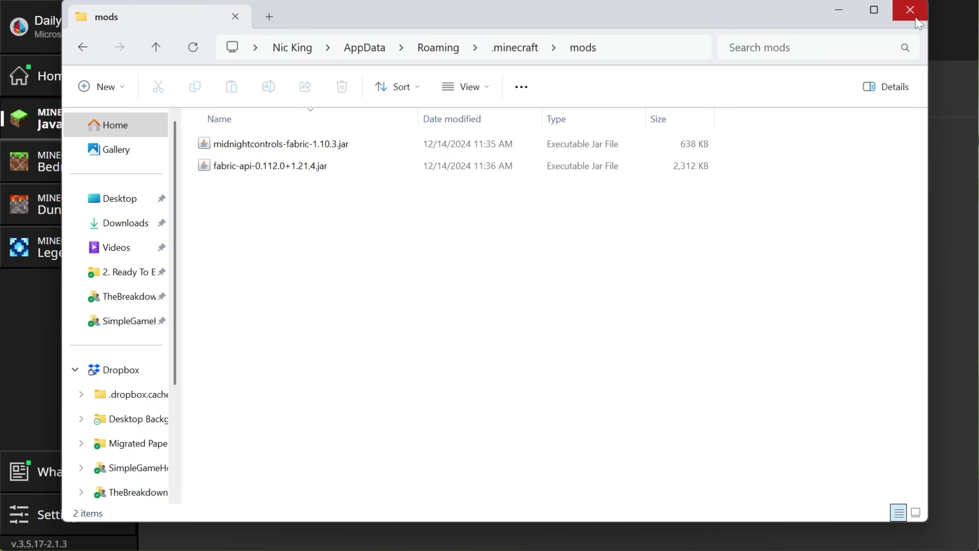
{"action": "left_click", "coordinate": [910, 10]}
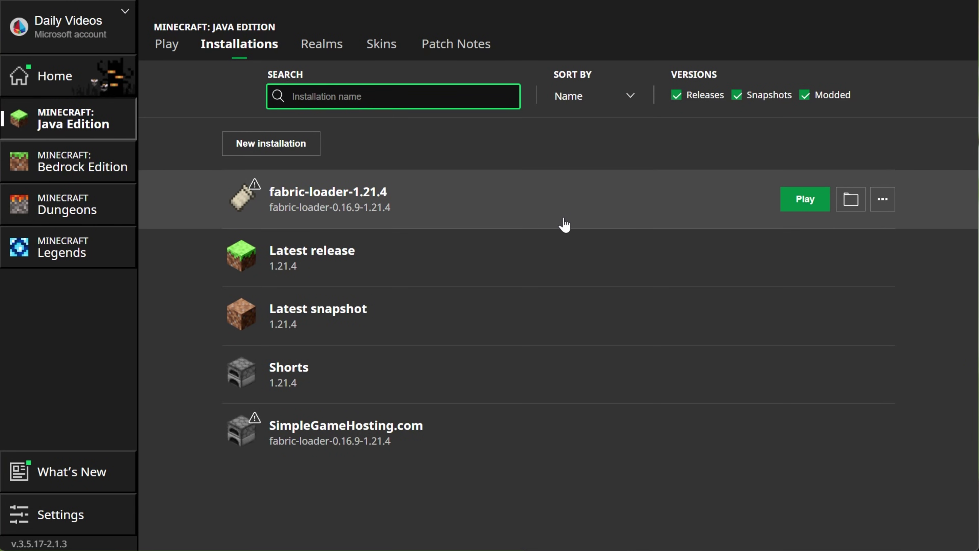
- Launch the SimpleGameHosting.com installation and accept the modified-installation warning
{"action": "left_click", "coordinate": [820, 435]}
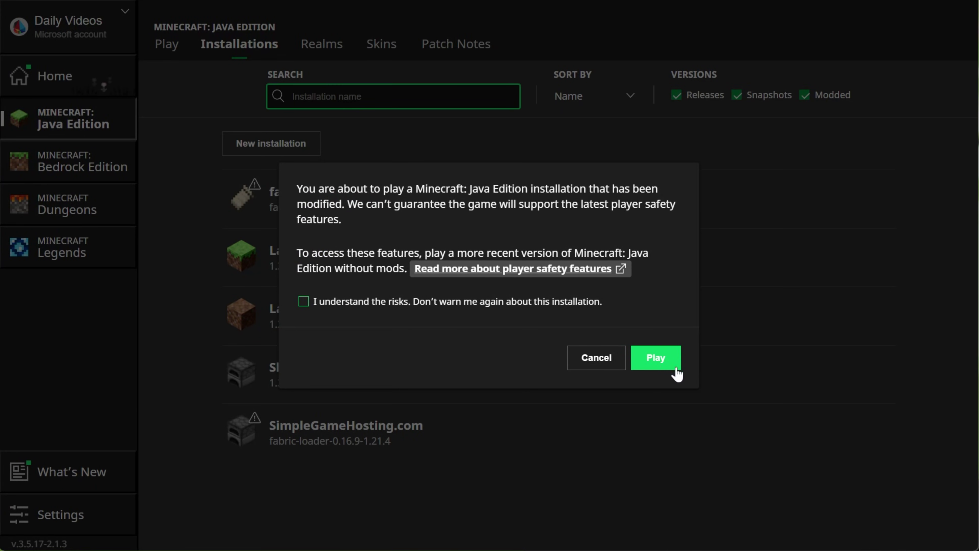
{"action": "left_click", "coordinate": [671, 370]}
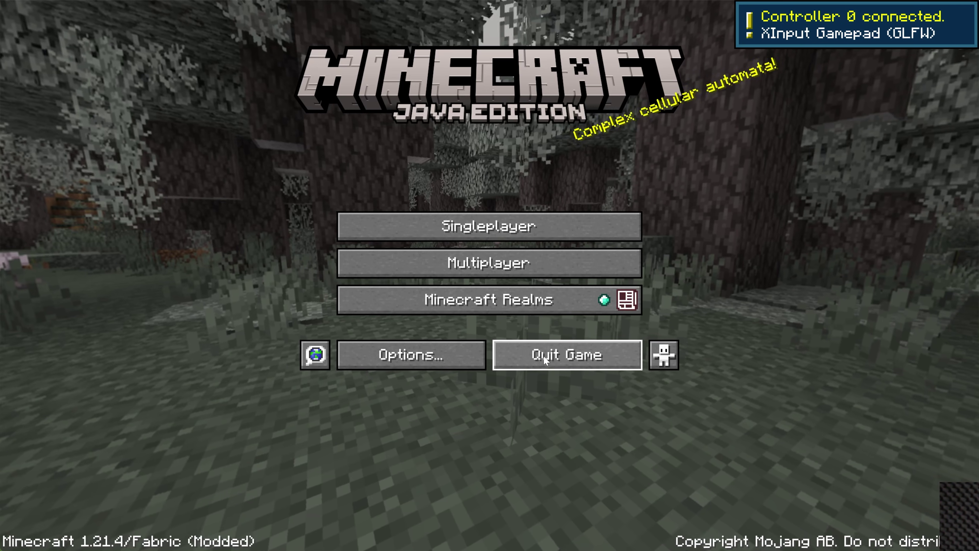
- Move the selection through the Minecraft title menu and open Multiplayer
{"action": "key", "text": "Up"}
{"action": "key", "text": "Down"}
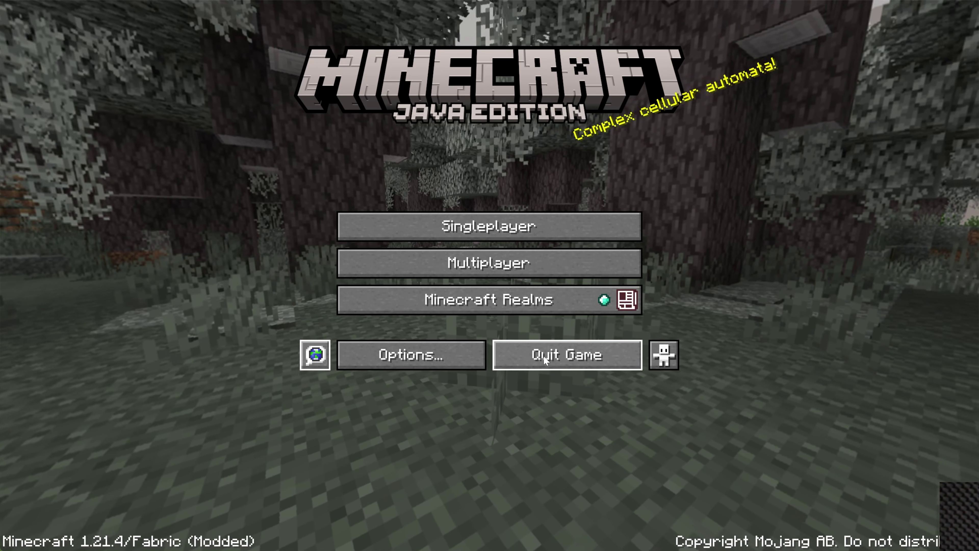
{"action": "key", "text": "Left"}
{"action": "key", "text": "Up"}
{"action": "key", "text": "Up"}
{"action": "key", "text": "Up"}
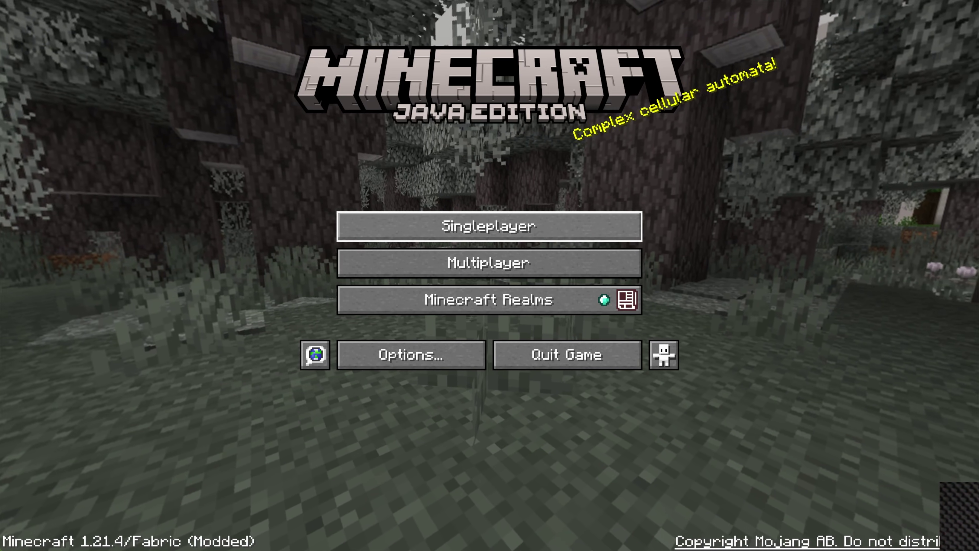
{"action": "key", "text": "Down"}
{"action": "key", "text": "Return"}
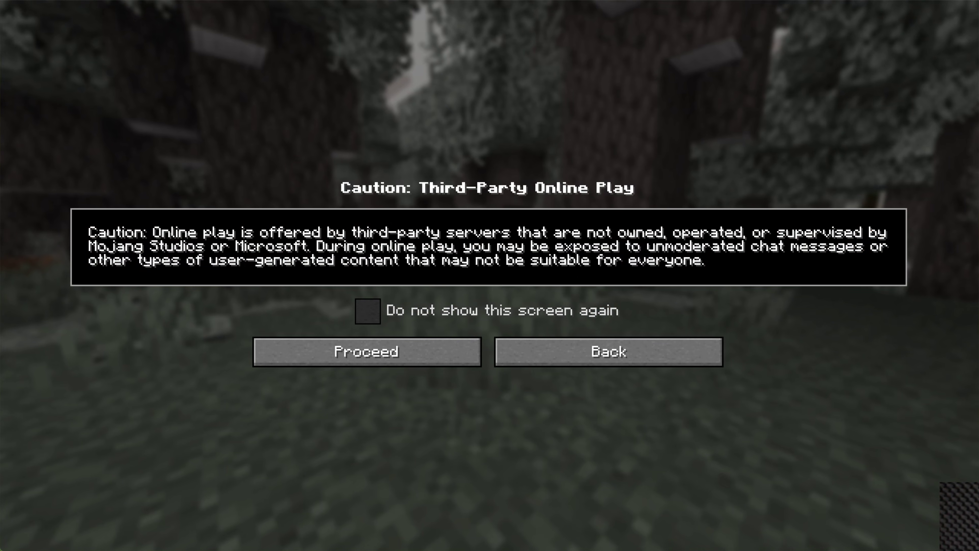
- Proceed past the third-party online play caution and join the SimpleGameHosting server
{"action": "key", "text": "Down"}
{"action": "key", "text": "Return"}
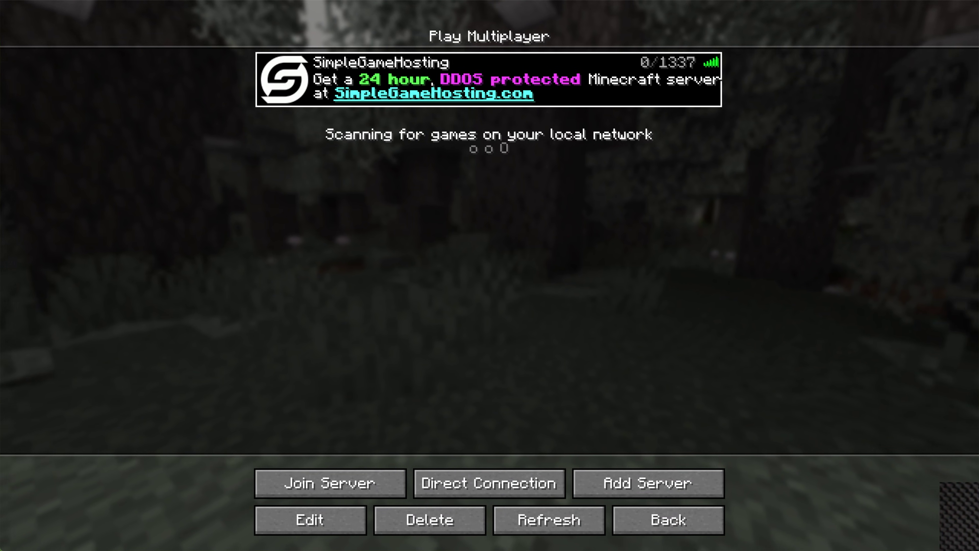
{"action": "key", "text": "Return"}
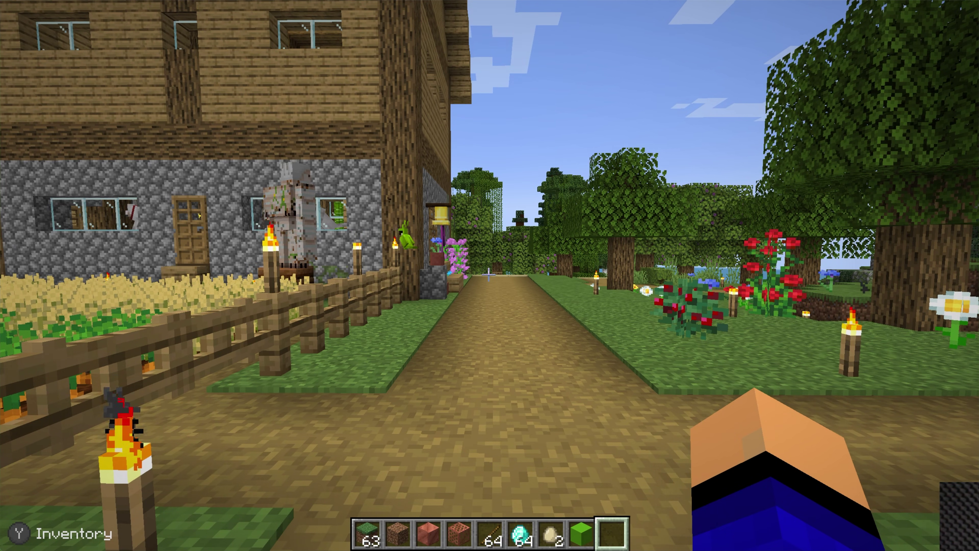
- Walk the character along the dirt path past the fenced crop field and around the large house
{"action": "key", "text": "w"}
{"action": "key", "text": "w"}
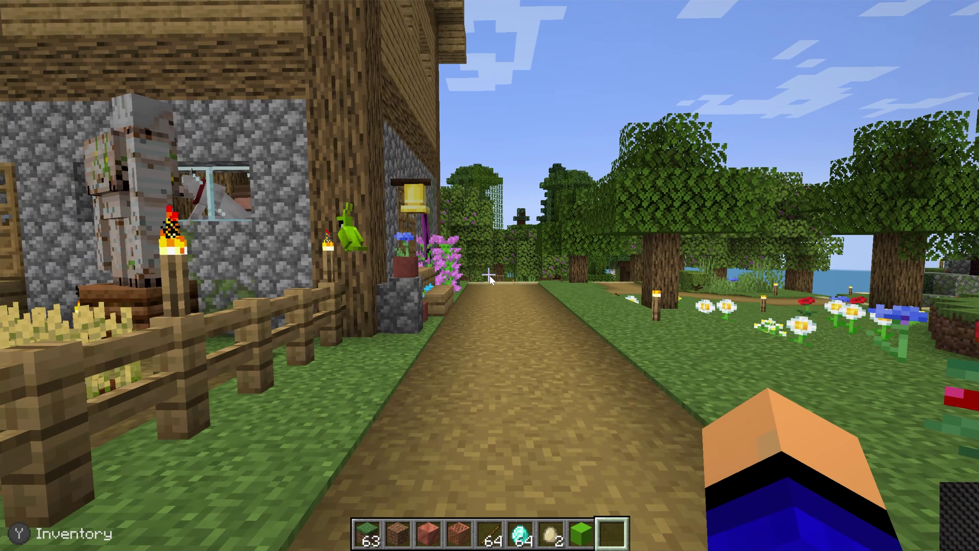
{"action": "key", "text": "w"}
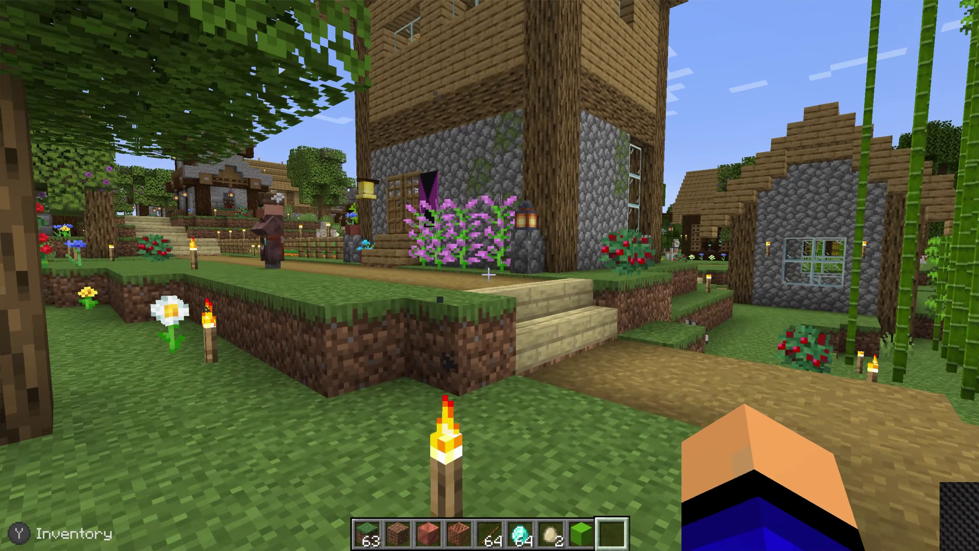
{"action": "key", "text": "w"}
- Pause the game and open the MidnightConfig Overview from the game options
{"action": "key", "text": "Escape"}
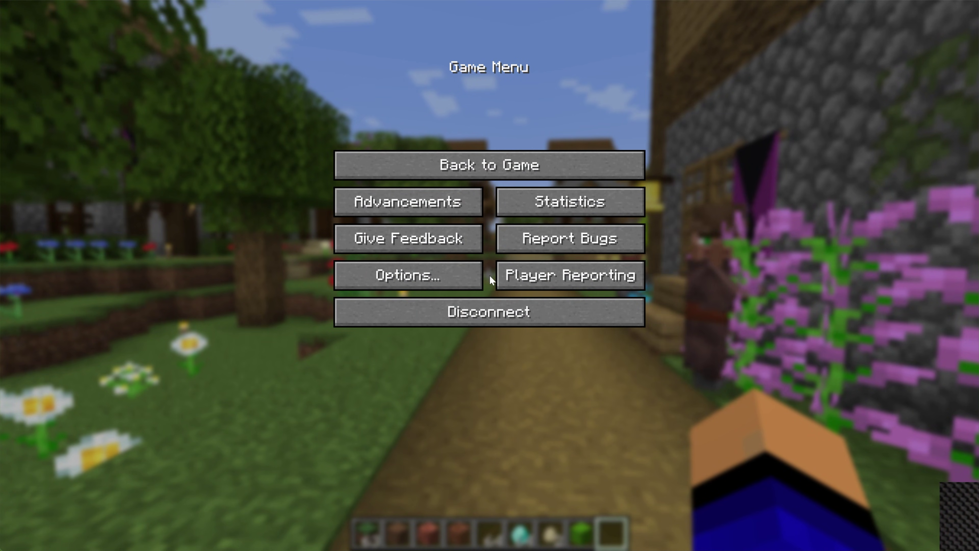
{"action": "key", "text": "Tab"}
{"action": "key", "text": "Tab"}
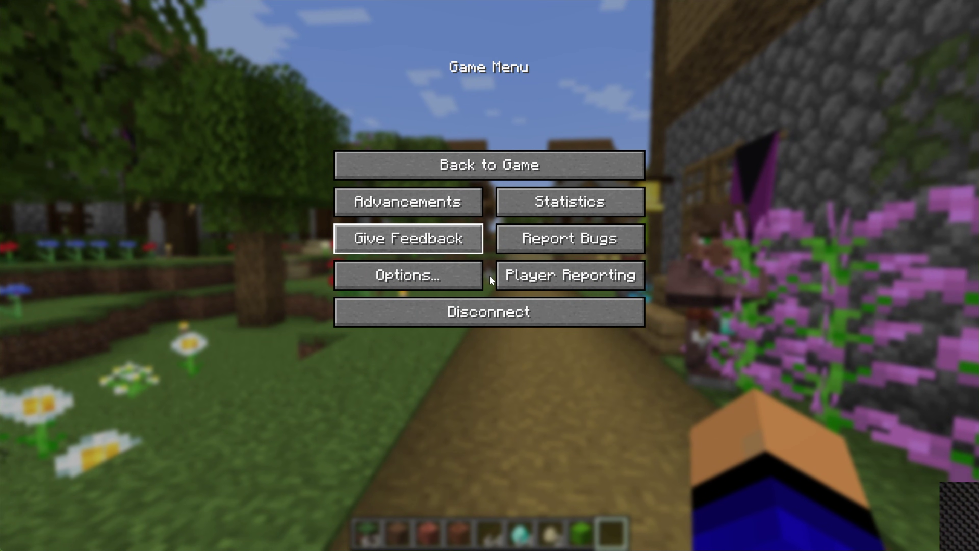
{"action": "key", "text": "Down"}
{"action": "key", "text": "Return"}
{"action": "key", "text": "Up"}
{"action": "key", "text": "Up"}
{"action": "key", "text": "Right"}
{"action": "key", "text": "Up"}
{"action": "key", "text": "Up"}
{"action": "key", "text": "Up"}
{"action": "key", "text": "Up"}
{"action": "key", "text": "Up"}
{"action": "key", "text": "Right"}
{"action": "key", "text": "Return"}
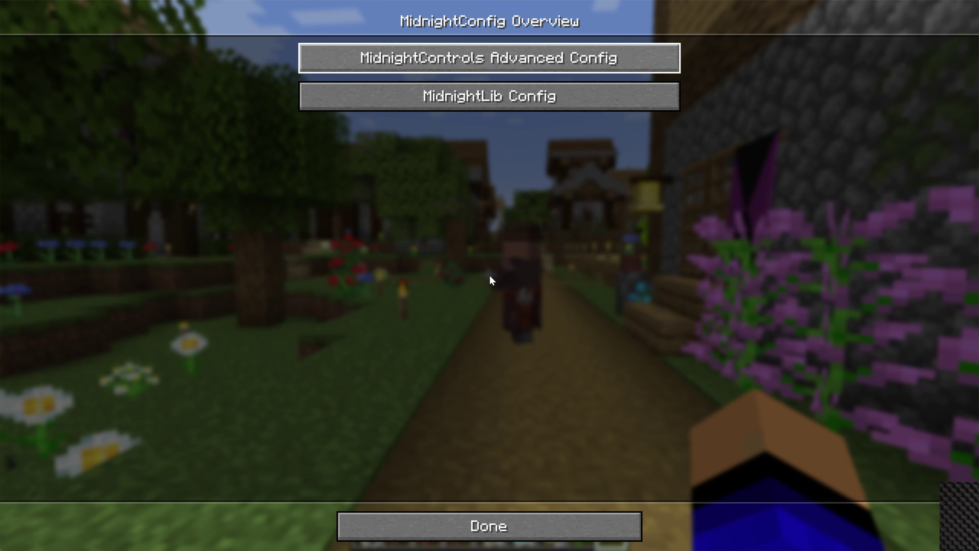
- Open the MidnightControls Advanced Config and look through its categories from Controller to Visual
{"action": "key", "text": "Down"}
{"action": "key", "text": "Return"}
{"action": "key", "text": "Escape"}
{"action": "key", "text": "Up"}
{"action": "key", "text": "Up"}
{"action": "key", "text": "Up"}
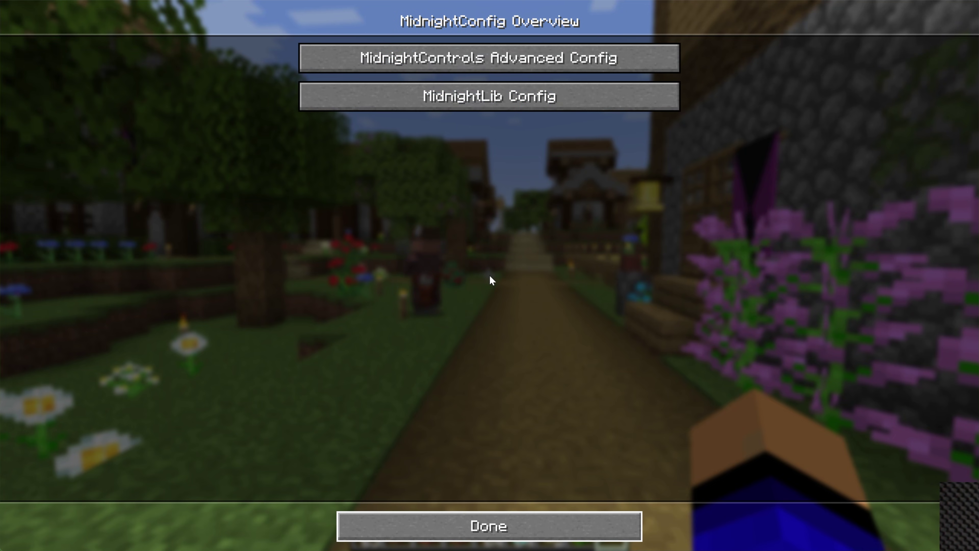
{"action": "key", "text": "Return"}
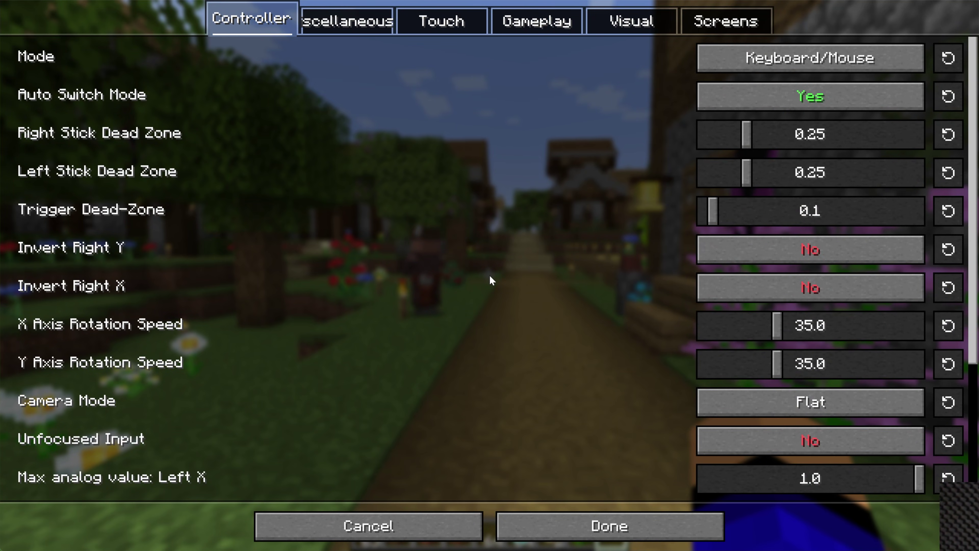
{"action": "key", "text": "Right"}
{"action": "key", "text": "Right"}
{"action": "key", "text": "Right"}
{"action": "key", "text": "Right"}
{"action": "key", "text": "Right"}
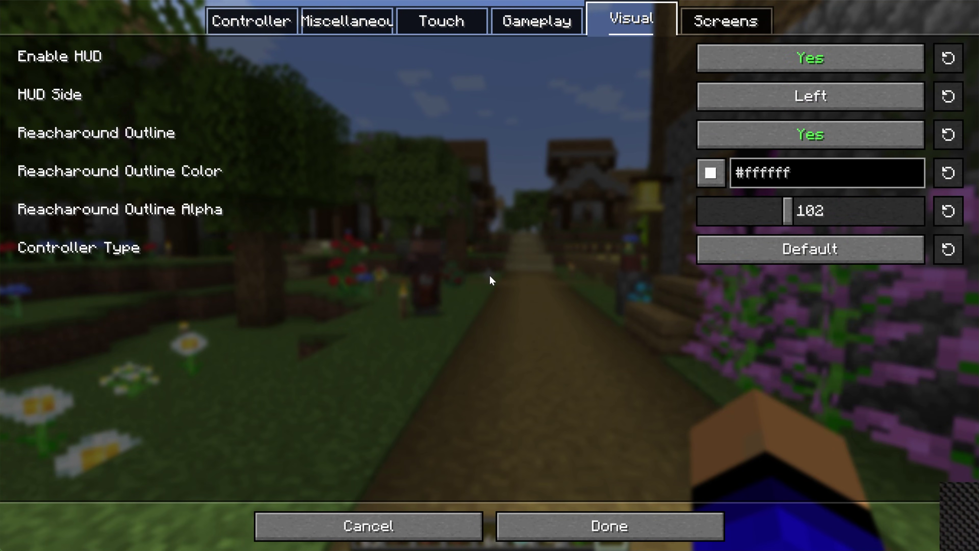
- Leave the advanced configuration and open the MidnightControls settings from the Controls options
{"action": "key", "text": "Escape"}
{"action": "key", "text": "Escape"}
{"action": "key", "text": "Down"}
{"action": "key", "text": "Down"}
{"action": "key", "text": "Return"}
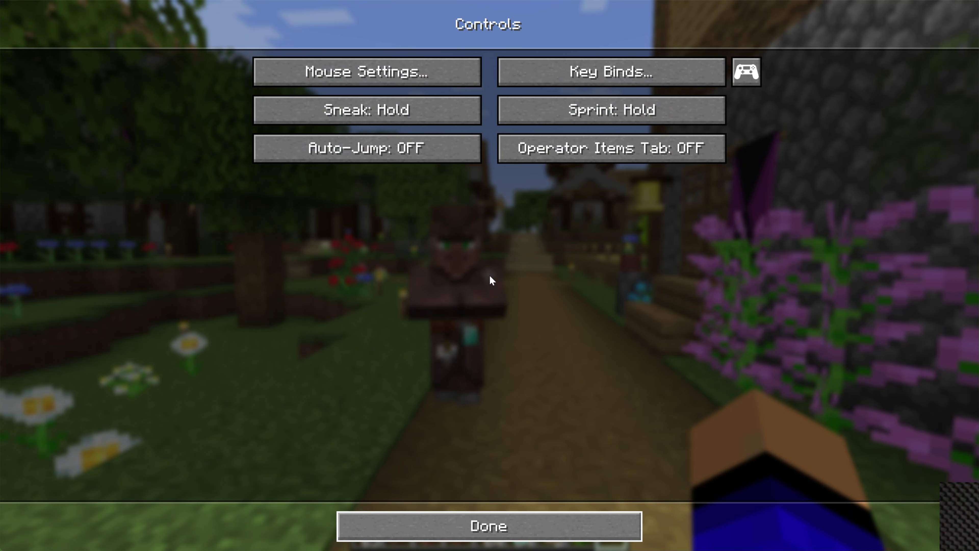
{"action": "key", "text": "Up"}
{"action": "key", "text": "Up"}
{"action": "key", "text": "Up"}
{"action": "key", "text": "Right"}
{"action": "key", "text": "Right"}
{"action": "key", "text": "Return"}
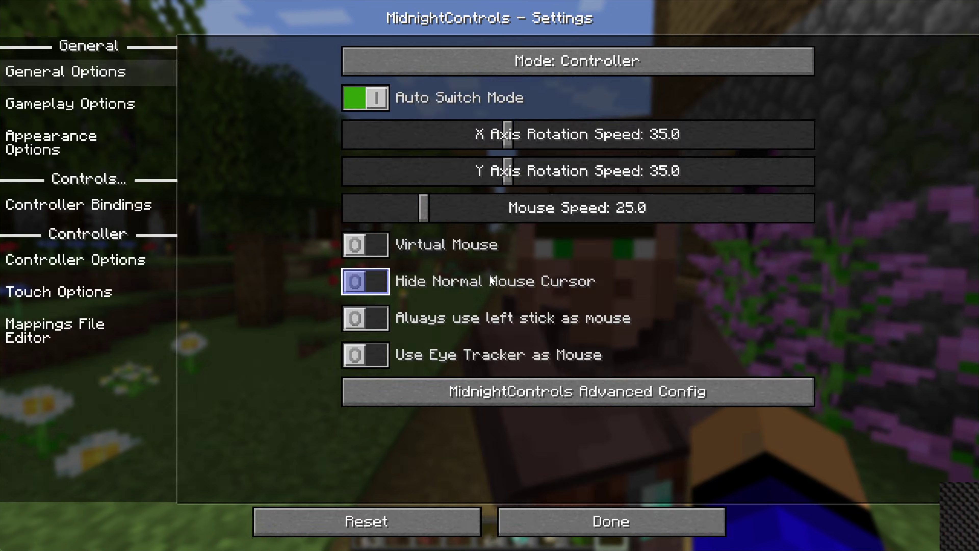
- Review the MidnightControls settings categories, including Gameplay Options, Controller Options and Controller Bindings
{"action": "key", "text": "ctrl+Tab"}
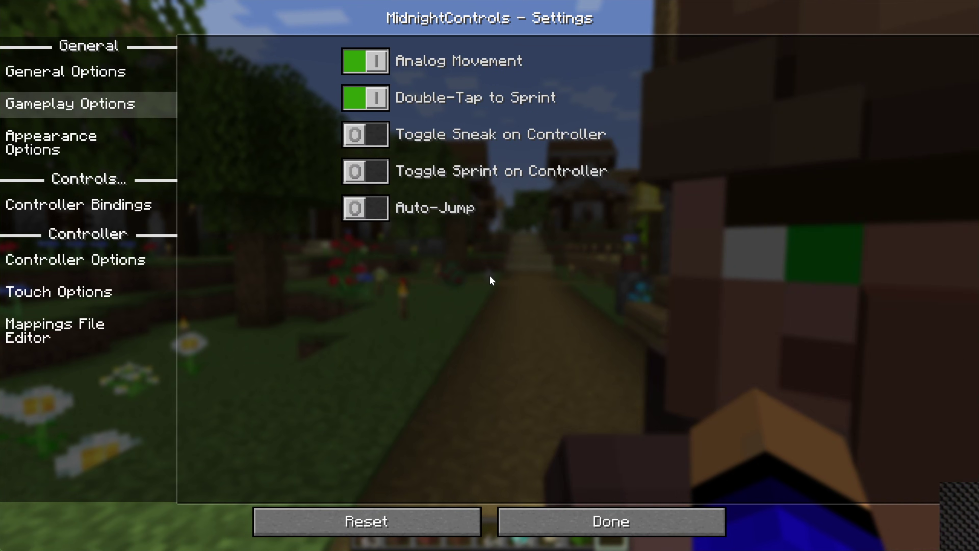
{"action": "key", "text": "ctrl+Tab"}
{"action": "key", "text": "ctrl+Tab"}
{"action": "key", "text": "ctrl+Tab"}
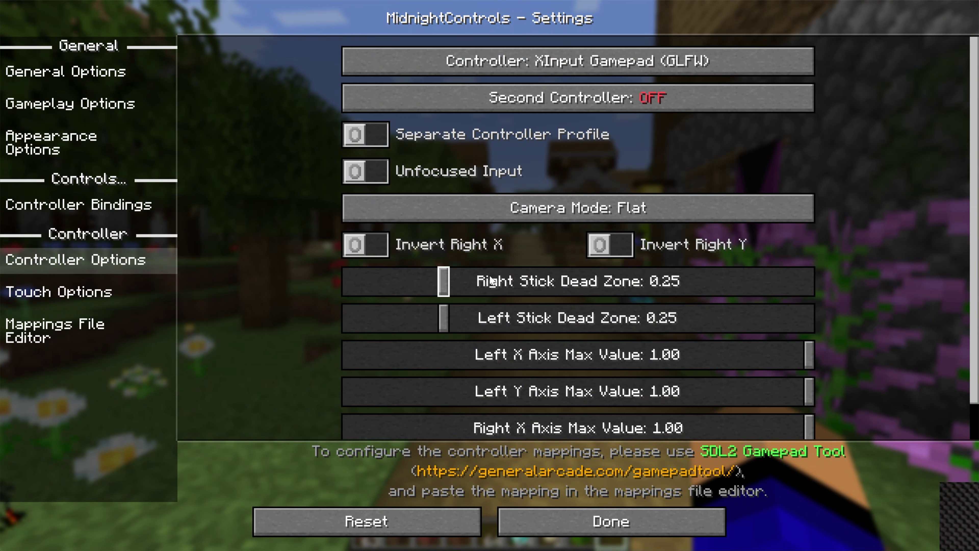
{"action": "key", "text": "ctrl+Tab"}
{"action": "key", "text": "ctrl+Tab"}
{"action": "key", "text": "ctrl+shift+Tab"}
{"action": "key", "text": "ctrl+shift+Tab"}
{"action": "key", "text": "ctrl+shift+Tab"}
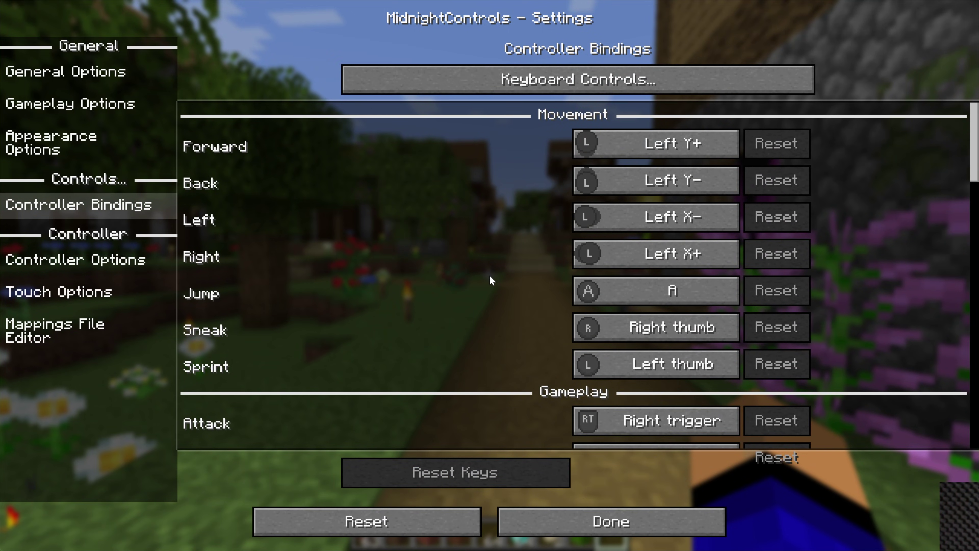
- Close the MidnightControls settings and the options screens, and return to the game
{"action": "key", "text": "Escape"}
{"action": "key", "text": "Escape"}
{"action": "key", "text": "Escape"}
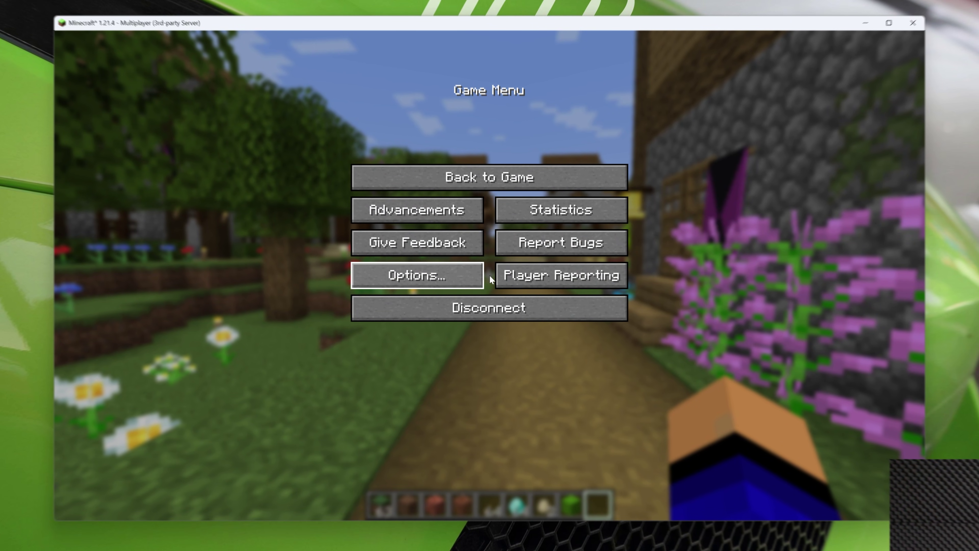
{"action": "key", "text": "Escape"}
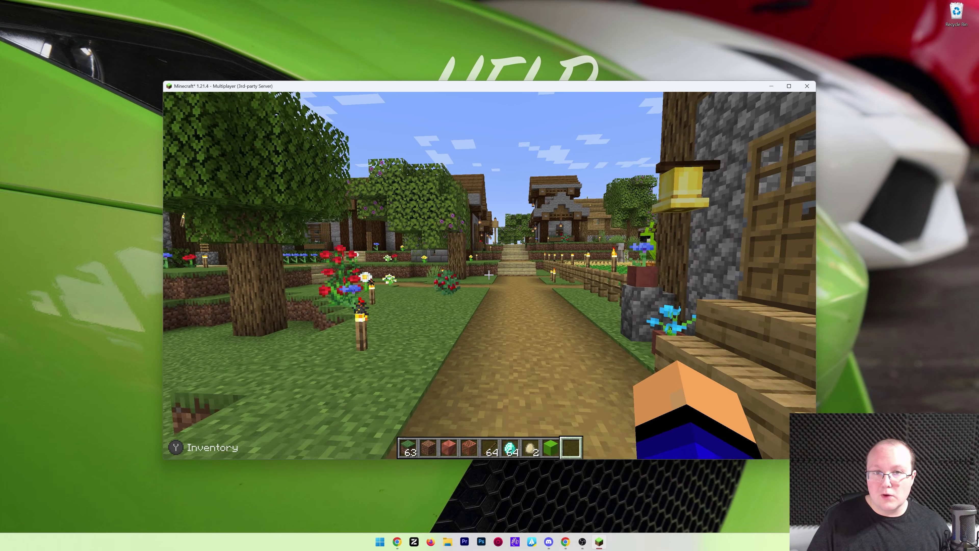
- Walk the character forward along the village path and up the wooden steps between the houses
{"action": "key", "text": "w"}
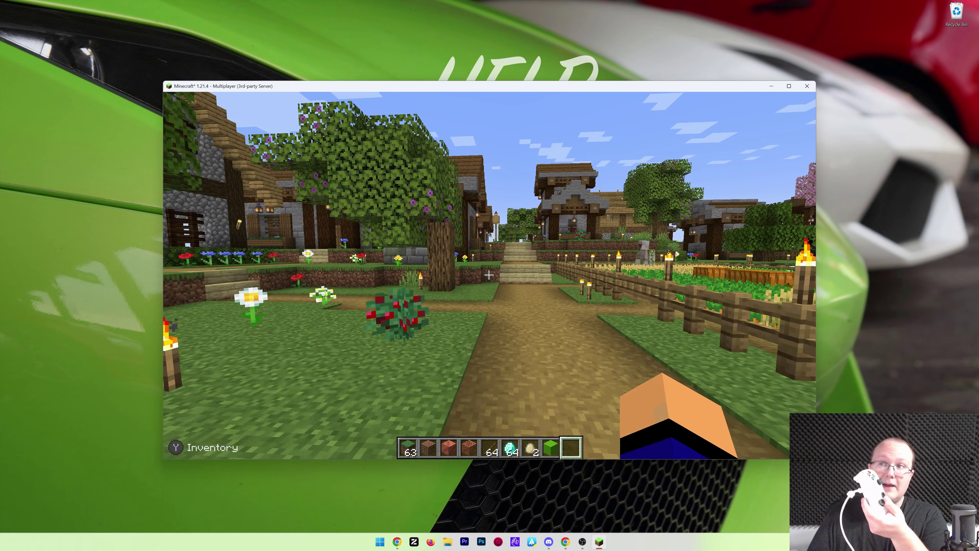
{"action": "key", "text": "w"}
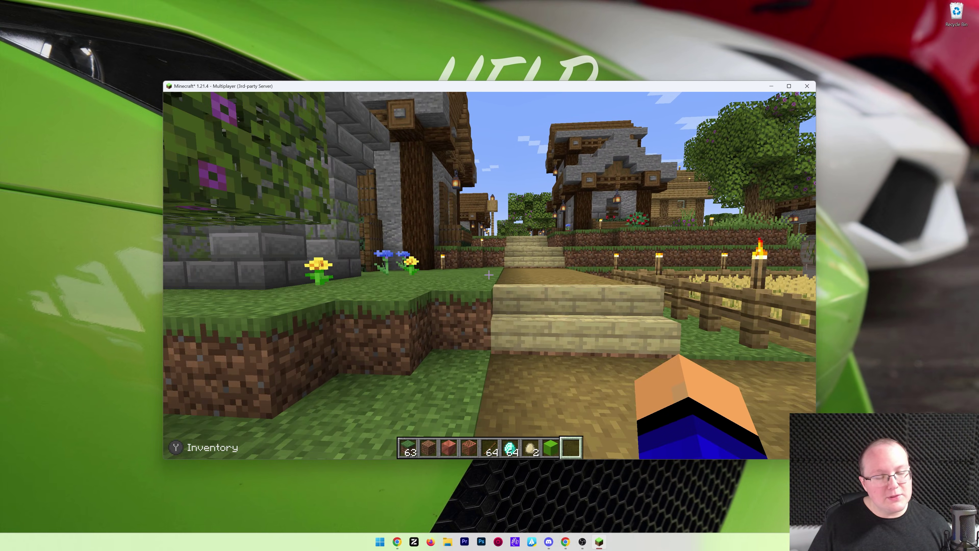
{"action": "key", "text": "w"}
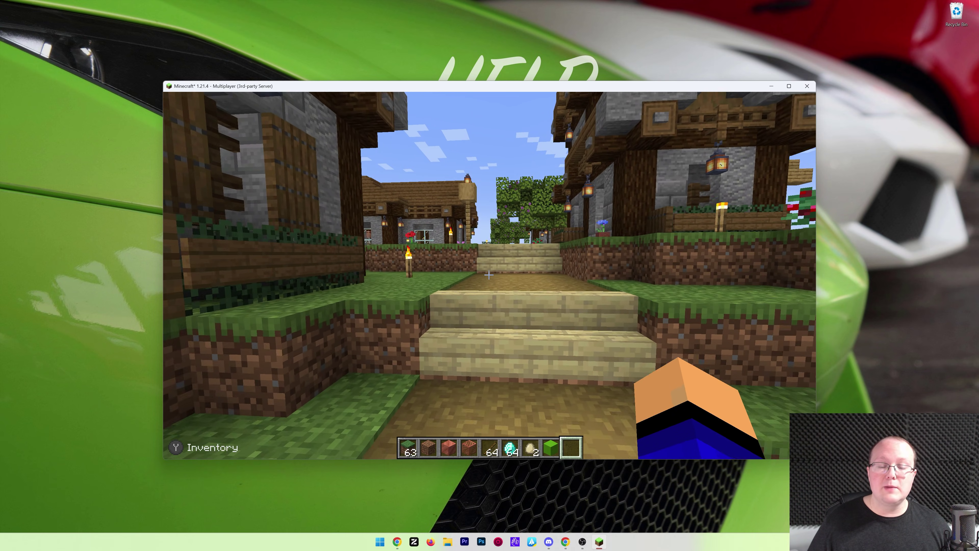
{"action": "key", "text": "w"}
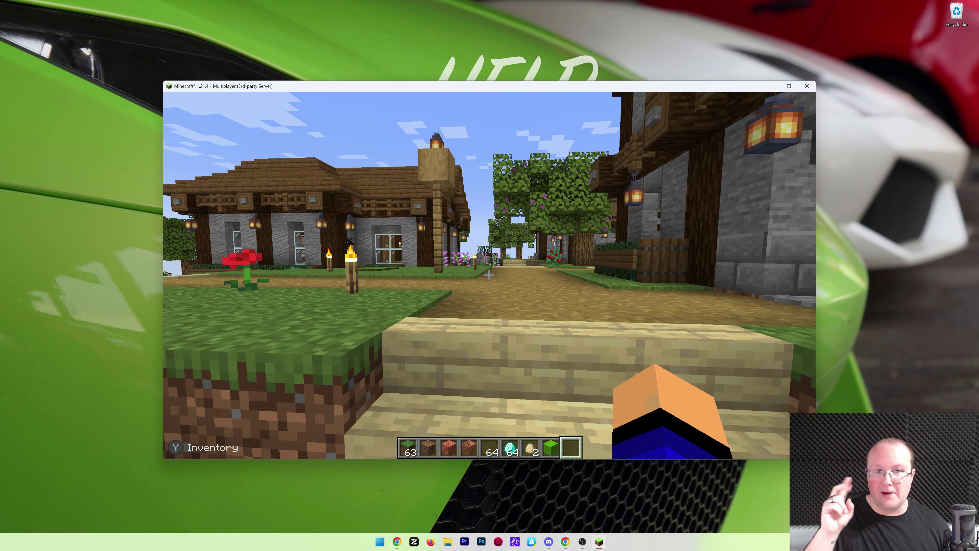